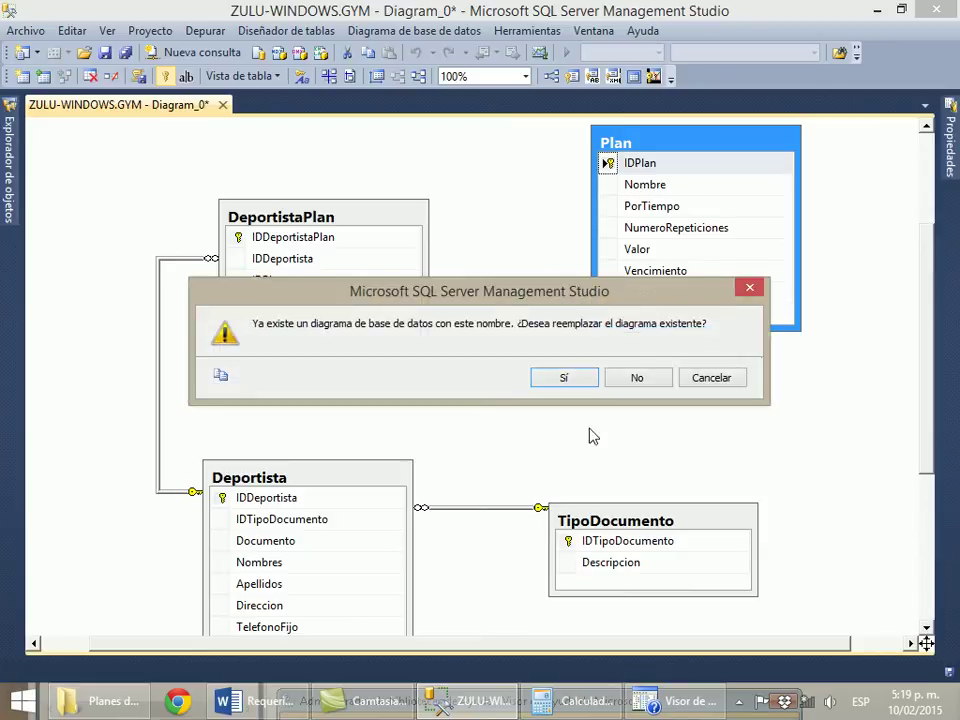
Replace the existing diagram with the saved one and move the Plan table down, aligned above the TipoDocumento table.
left_click(564, 378)
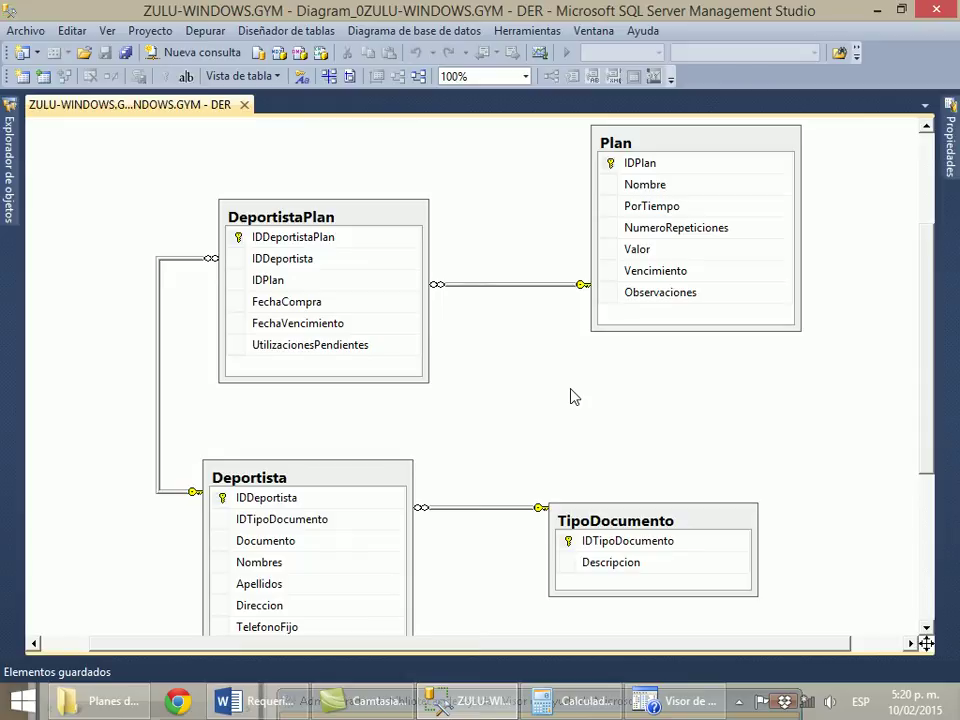
left_click_drag(690, 160, 676, 227)
left_click_drag(686, 154, 644, 250)
Create a new table in the GYM database.
mouse_move(8, 150)
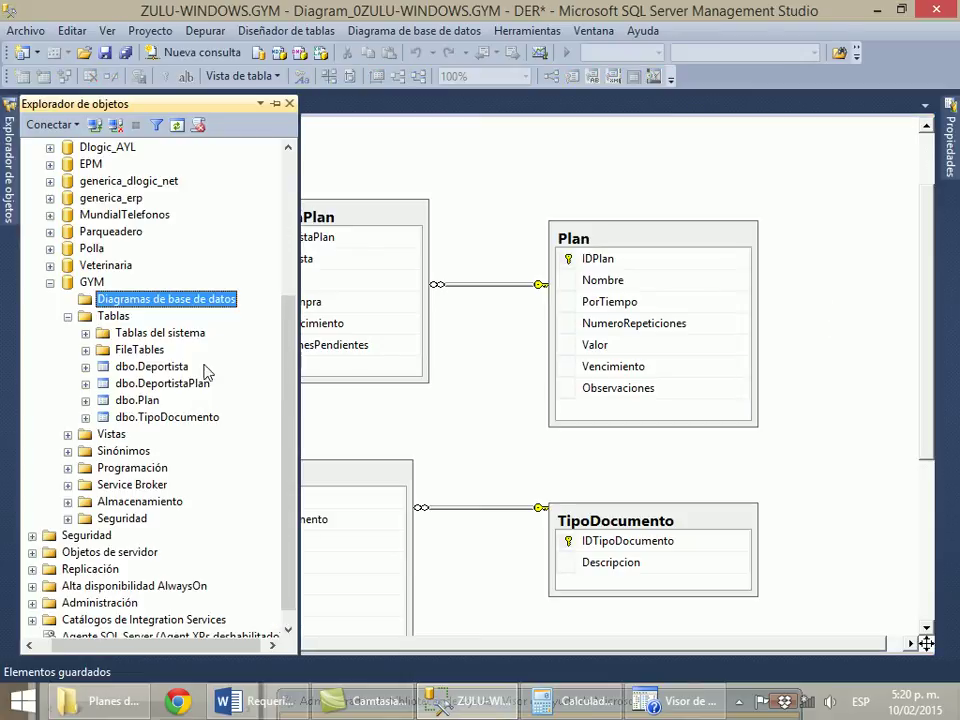
left_click(103, 316)
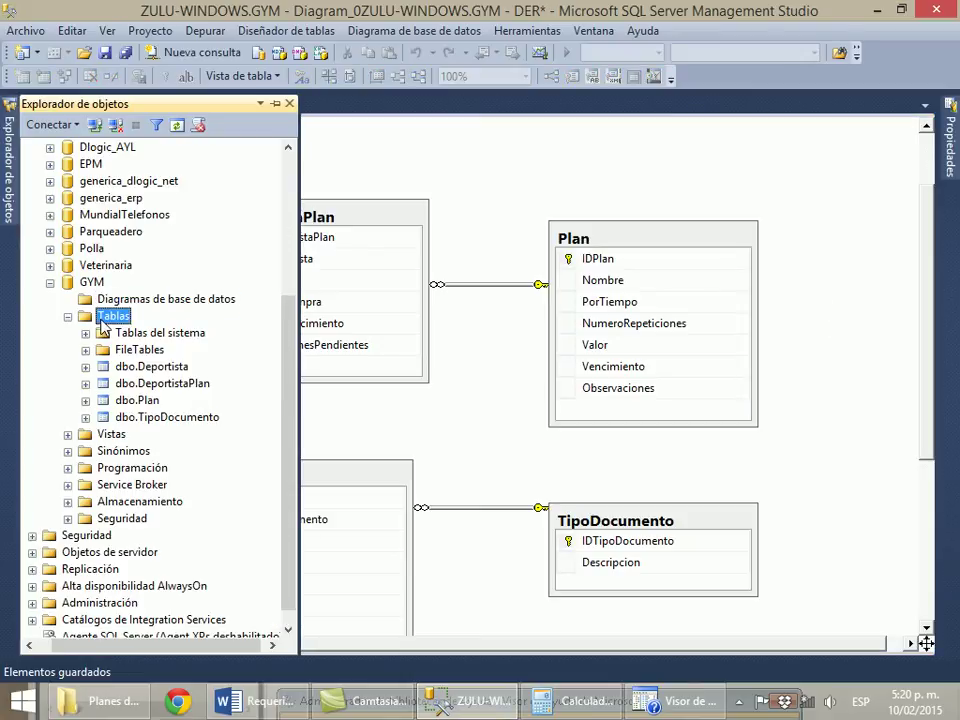
right_click(104, 320)
left_click(184, 333)
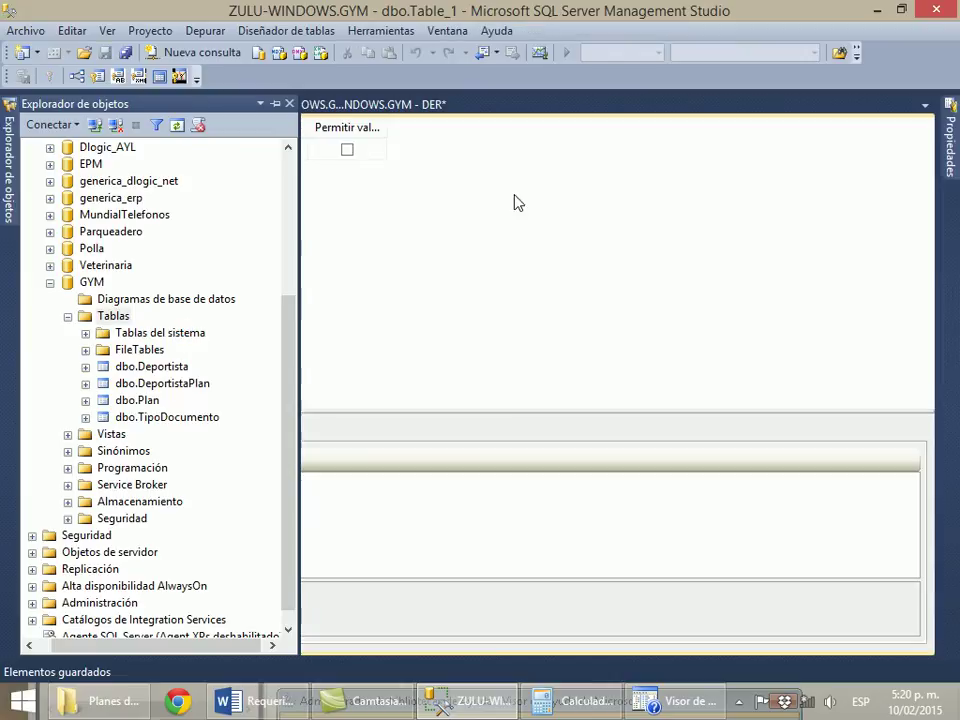
Add the column IDDeportistaHistoria with data type int and make it the primary key.
left_click(135, 148)
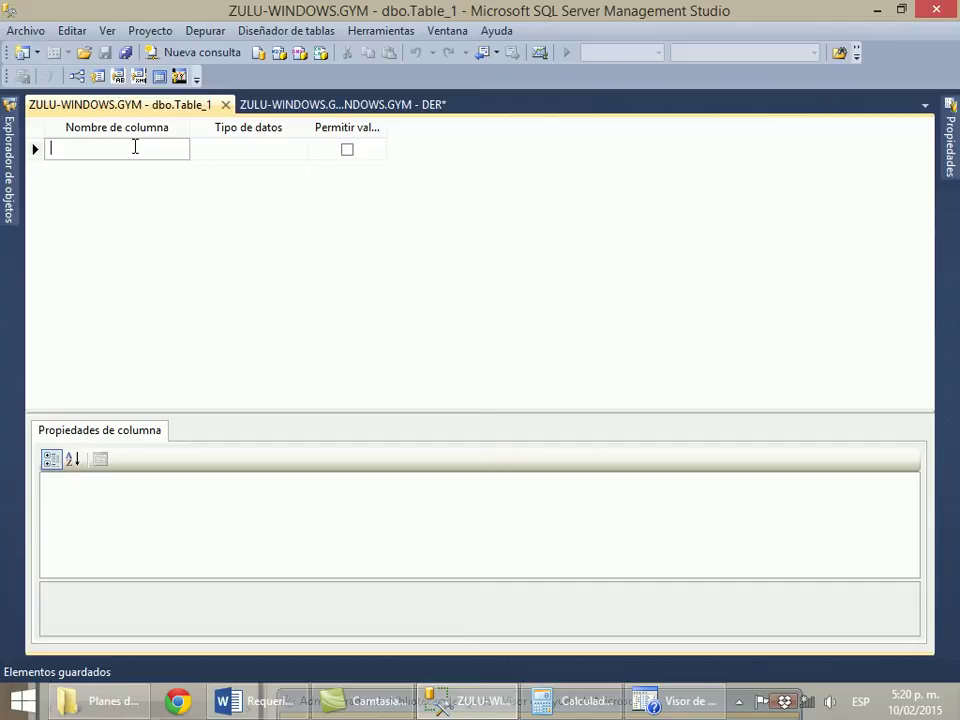
type("IDDep")
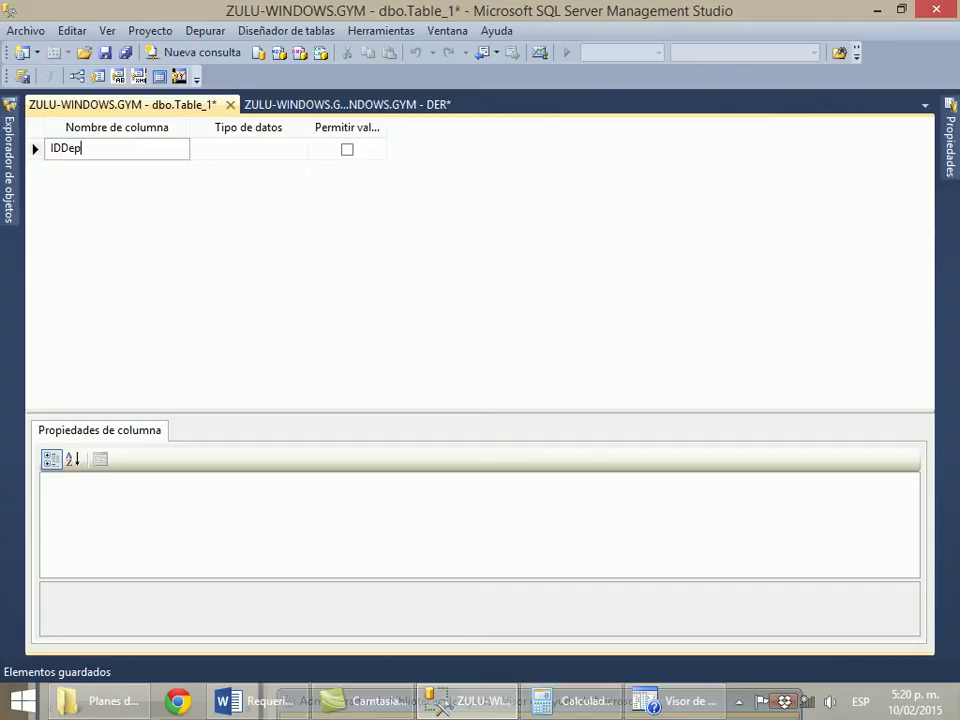
type("ortistaHistoria")
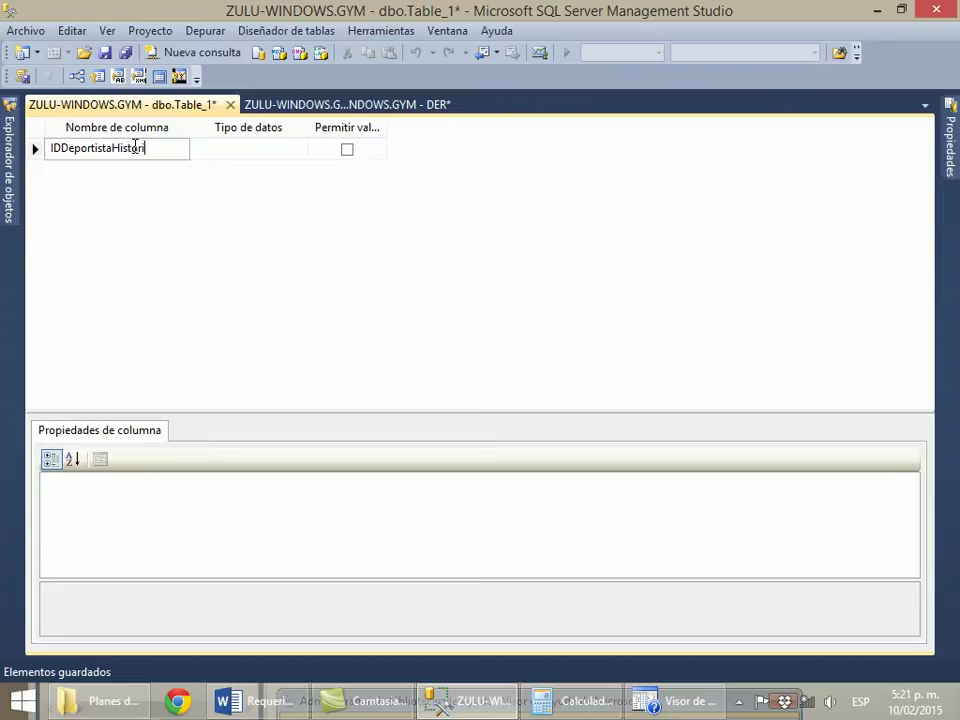
key("Tab")
type("int")
key("Tab")
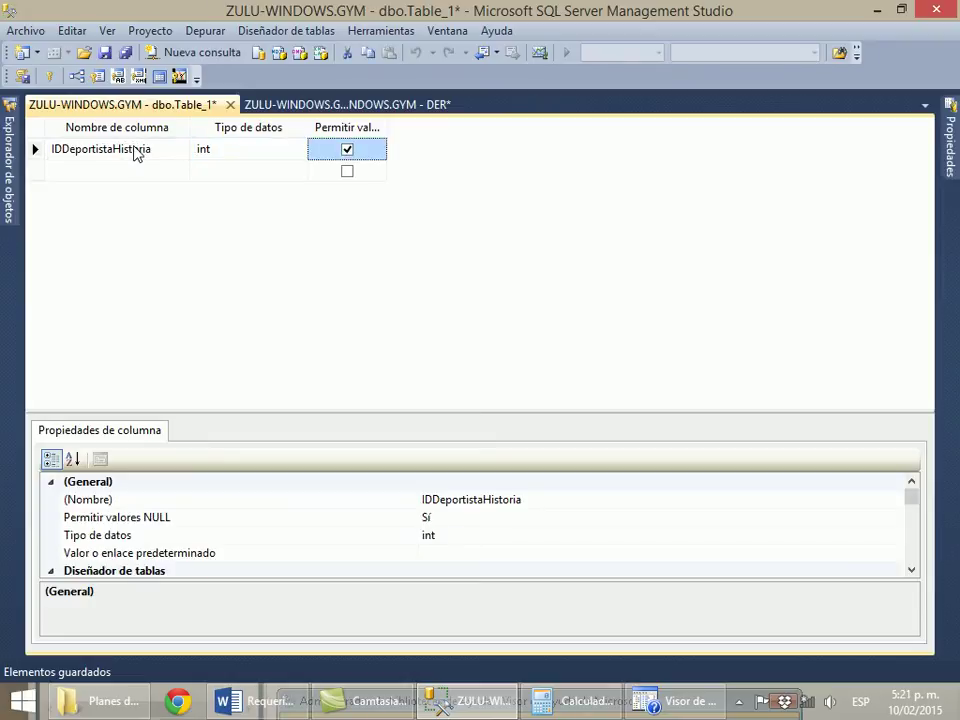
left_click(48, 76)
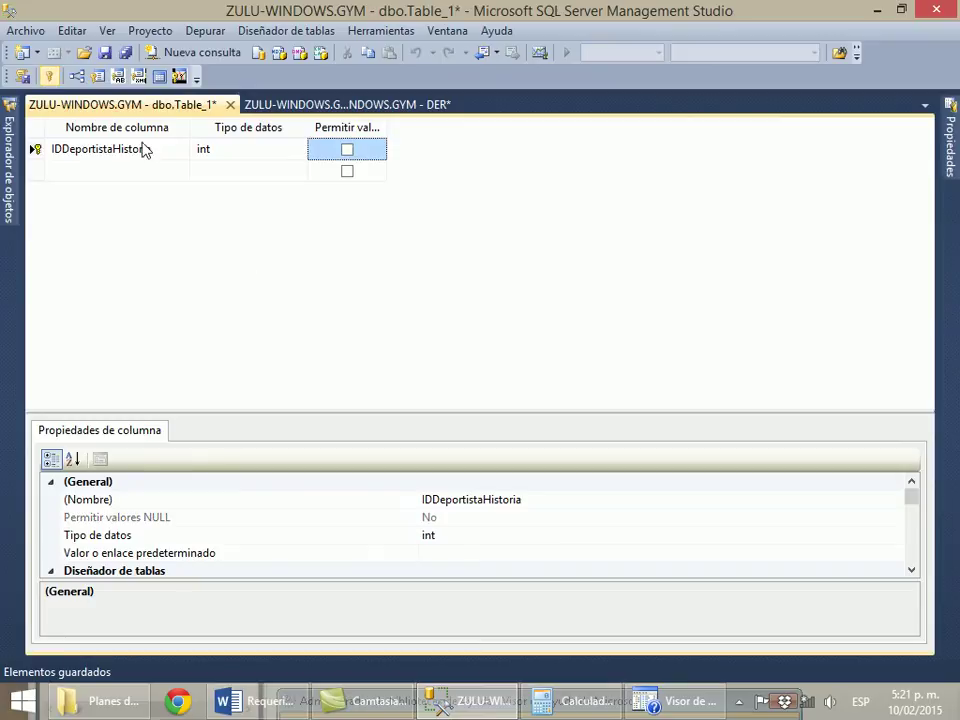
Enable the identity specification for the IDDeportistaHistoria column by setting (Identidad) to Sí.
left_click(553, 553)
scroll(542, 551, "down", 10)
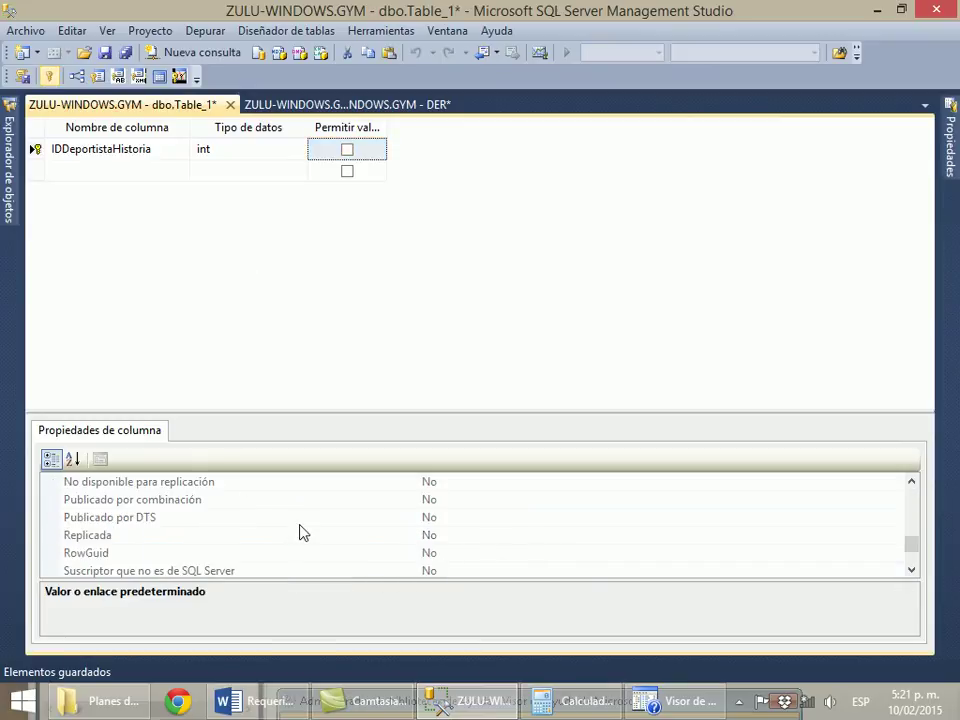
left_click_drag(484, 410, 484, 260)
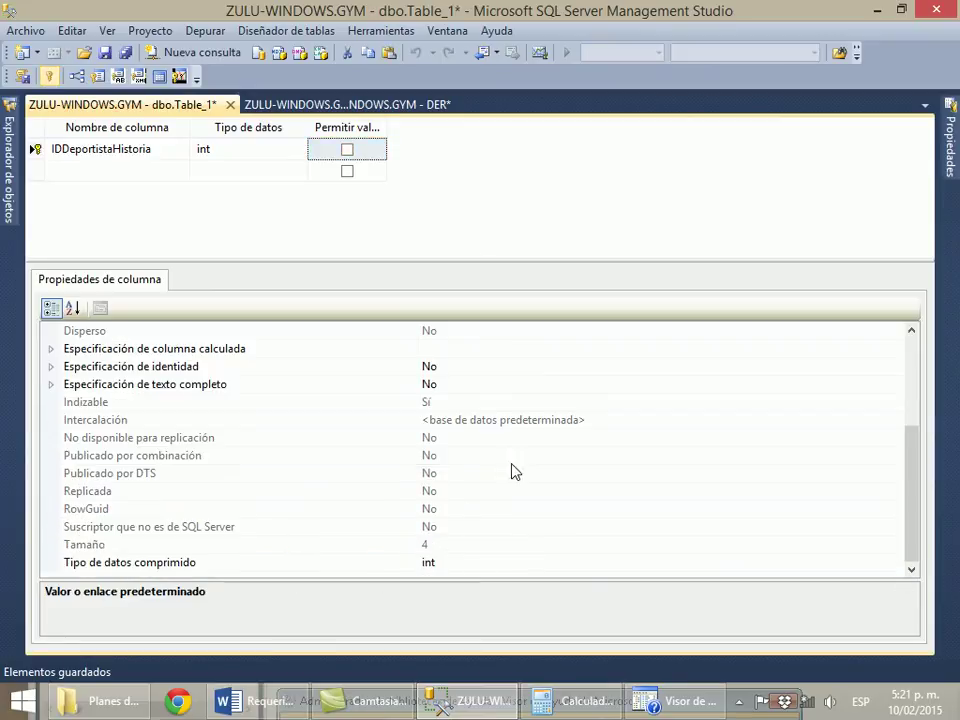
left_click(179, 369)
left_click(50, 367)
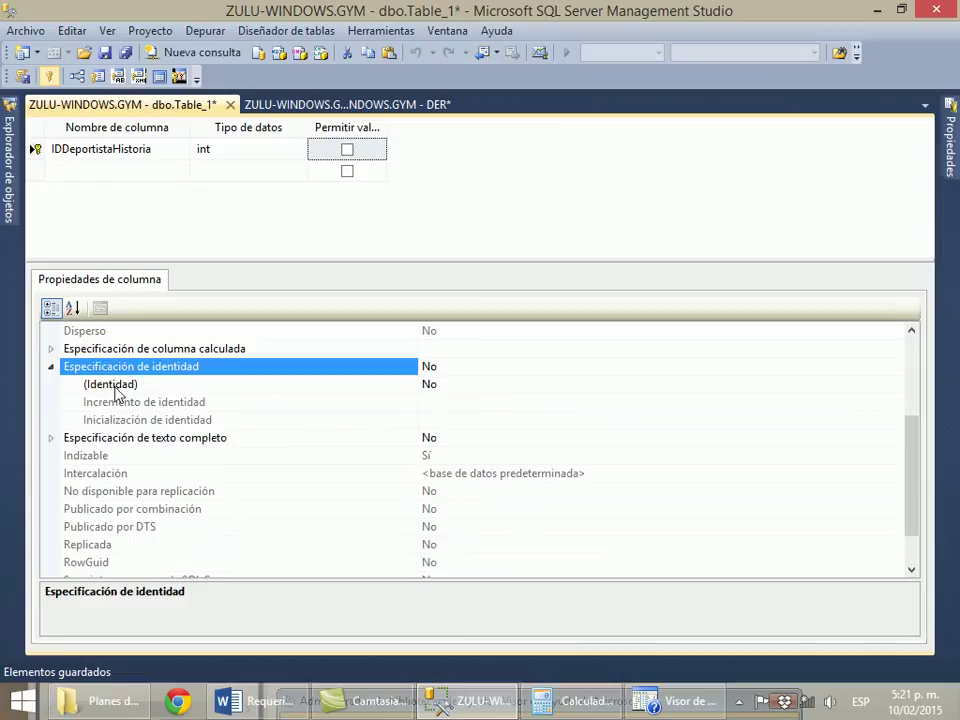
double_click(117, 389)
Add the column IDDeportista with data type int and disallow null values.
left_click(125, 171)
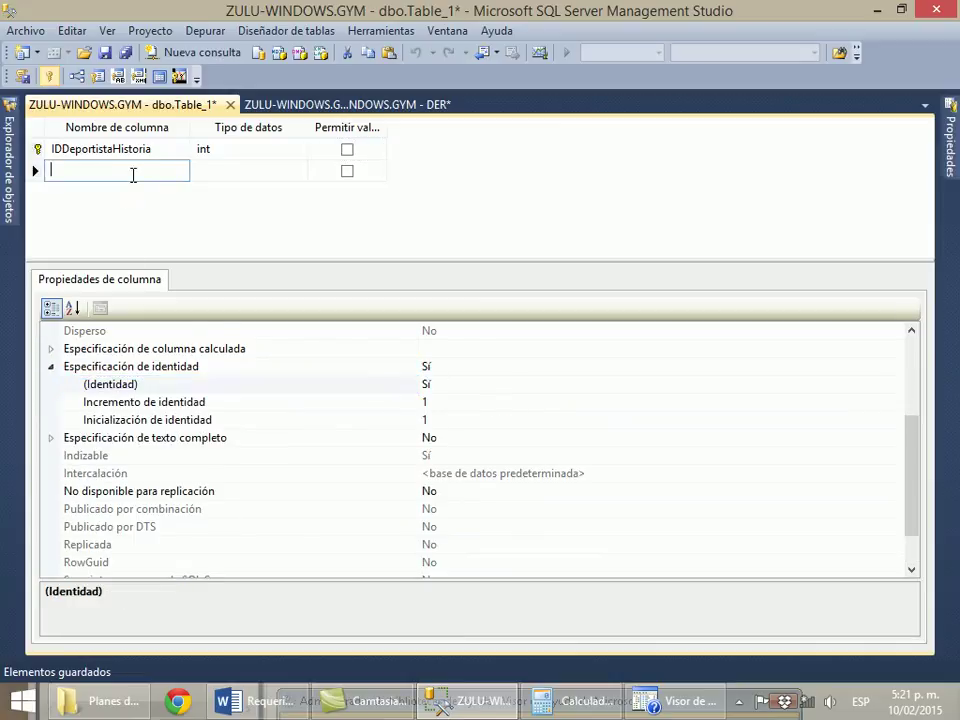
left_click_drag(436, 261, 431, 377)
type("IDDeportista")
key("Tab")
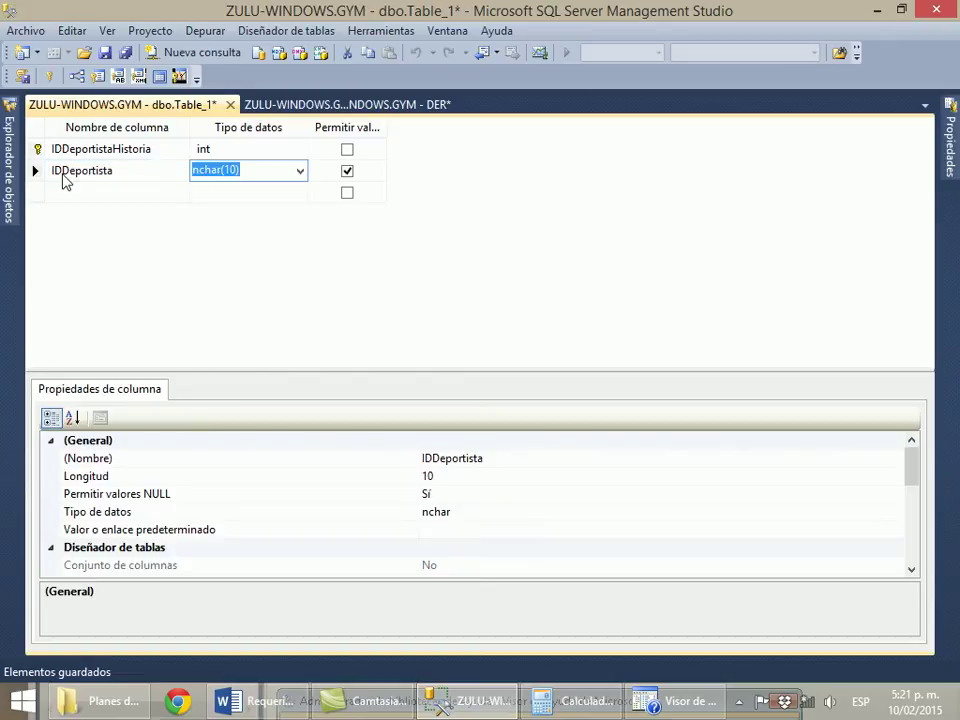
type("in")
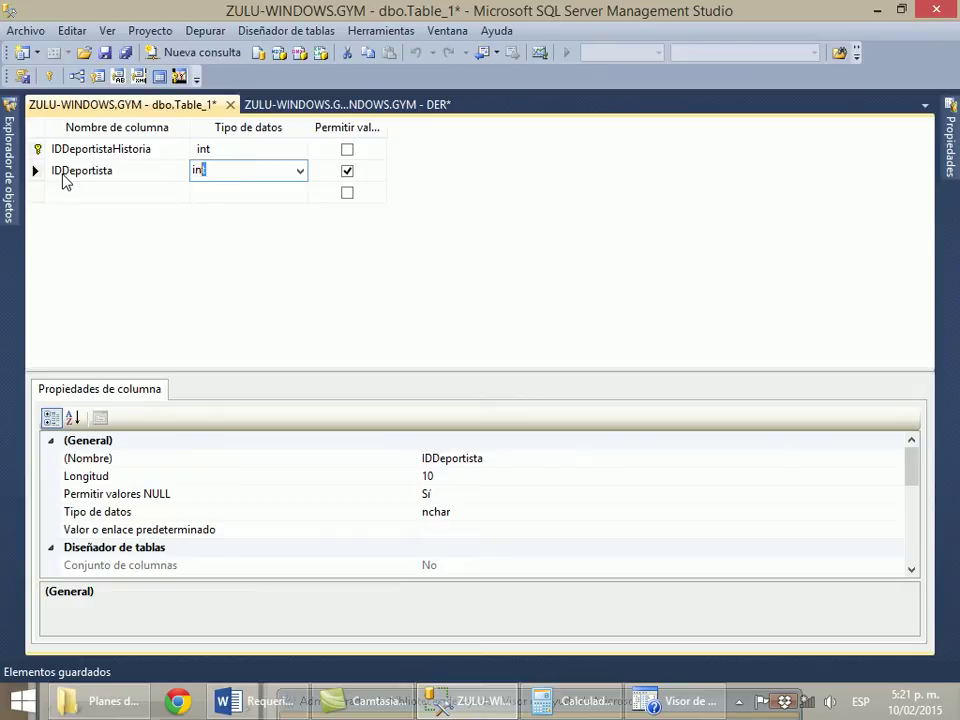
type("t")
key("Tab")
key("space")
key("Tab")
Add the column IDEntrenador with data type int and disallow null values.
type("IDEntra")
key("BackSpace")
type("enador")
key("Tab")
type("int")
key("Tab")
key("space")
key("Tab")
Add the column Fecha with data type date and disallow null values.
type("Fecha")
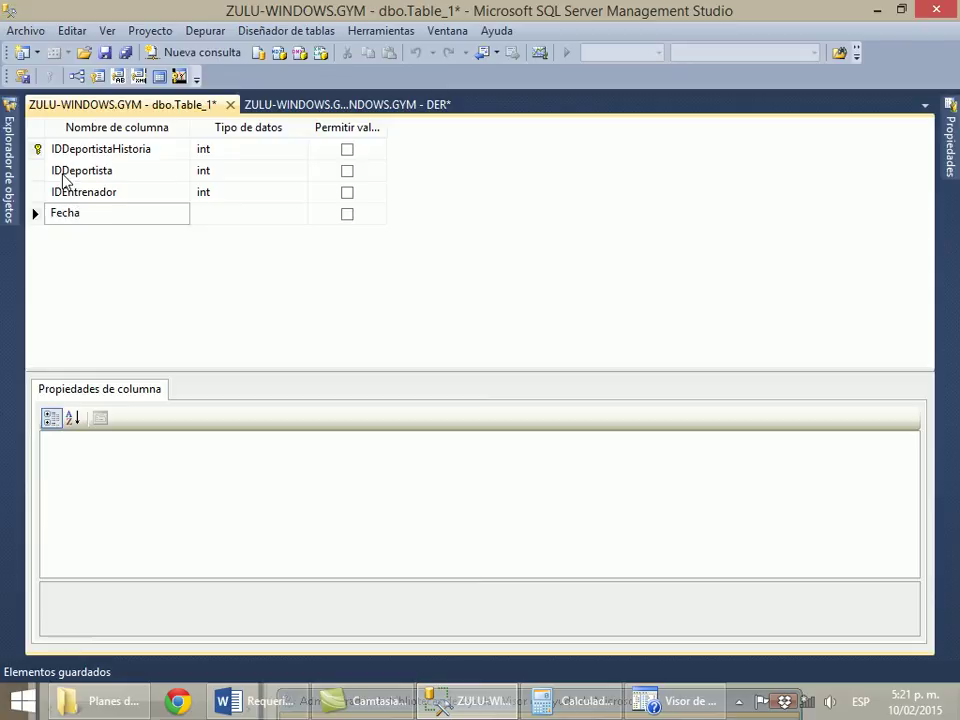
key("Tab")
type("fe")
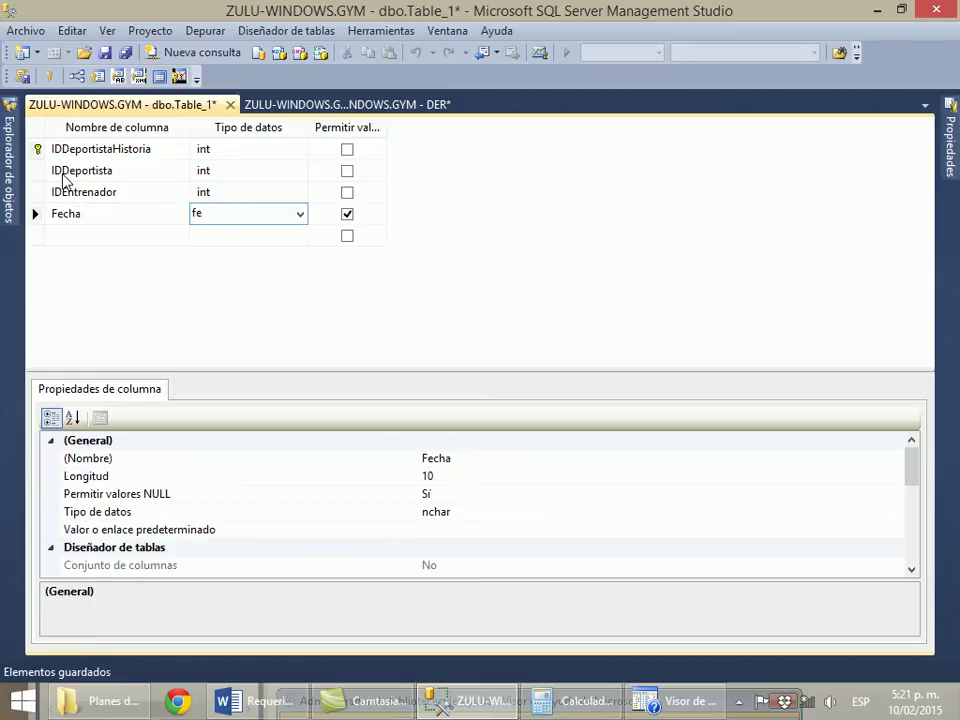
key("alt+Down")
key("Down")
key("BackSpace")
type("dat")
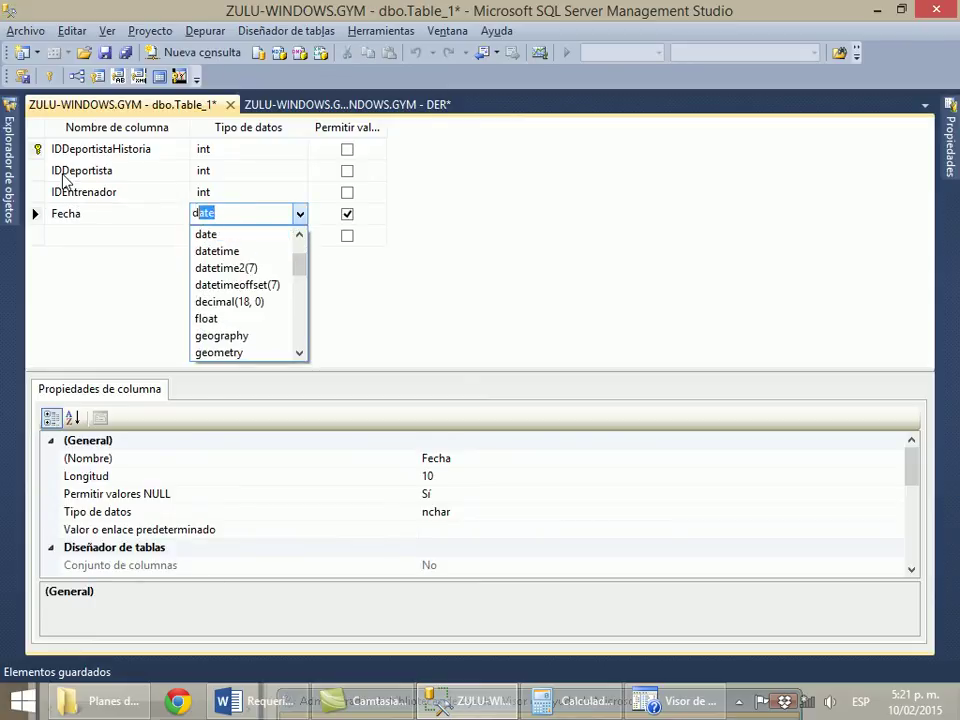
key("Tab")
key("space")
key("Tab")
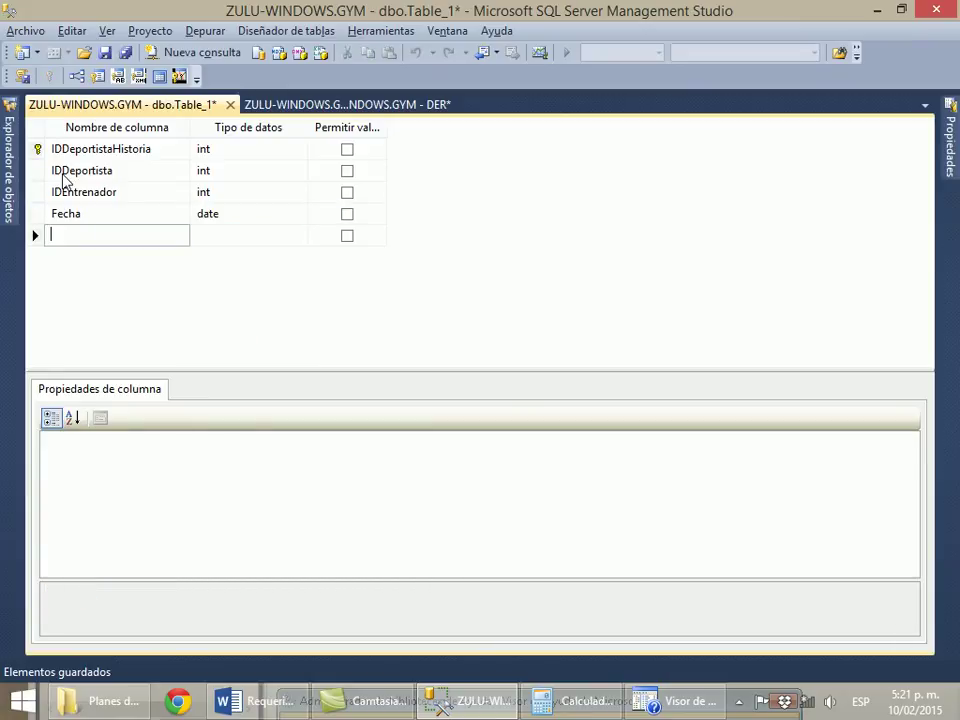
Add the column Peso with data type float and disallow null values.
type("Peso")
key("Tab")
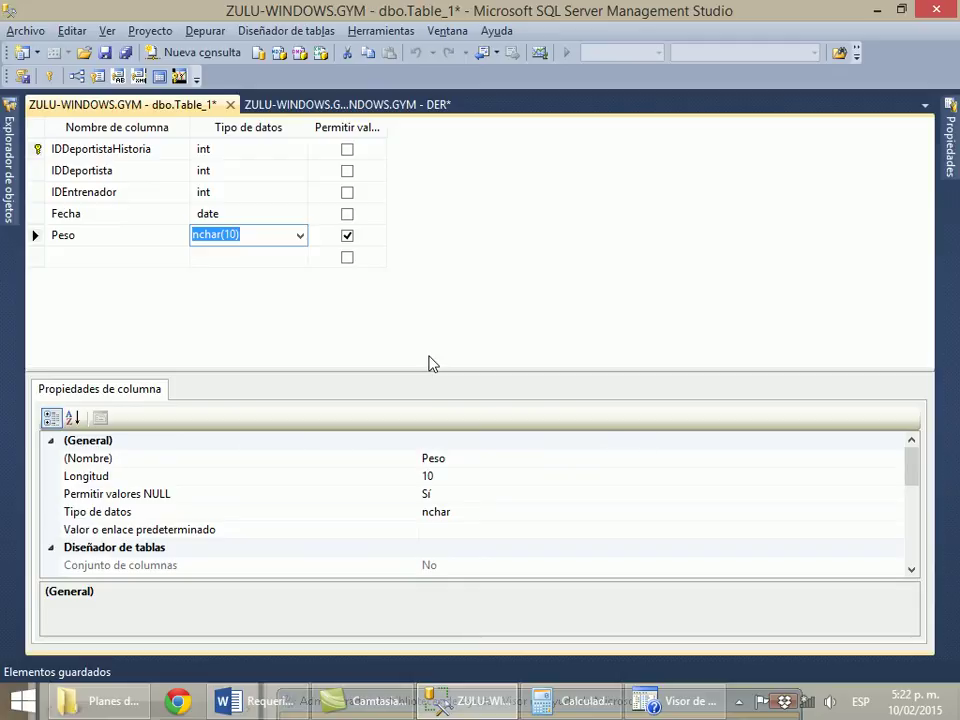
type("float")
key("Tab")
key("space")
key("Tab")
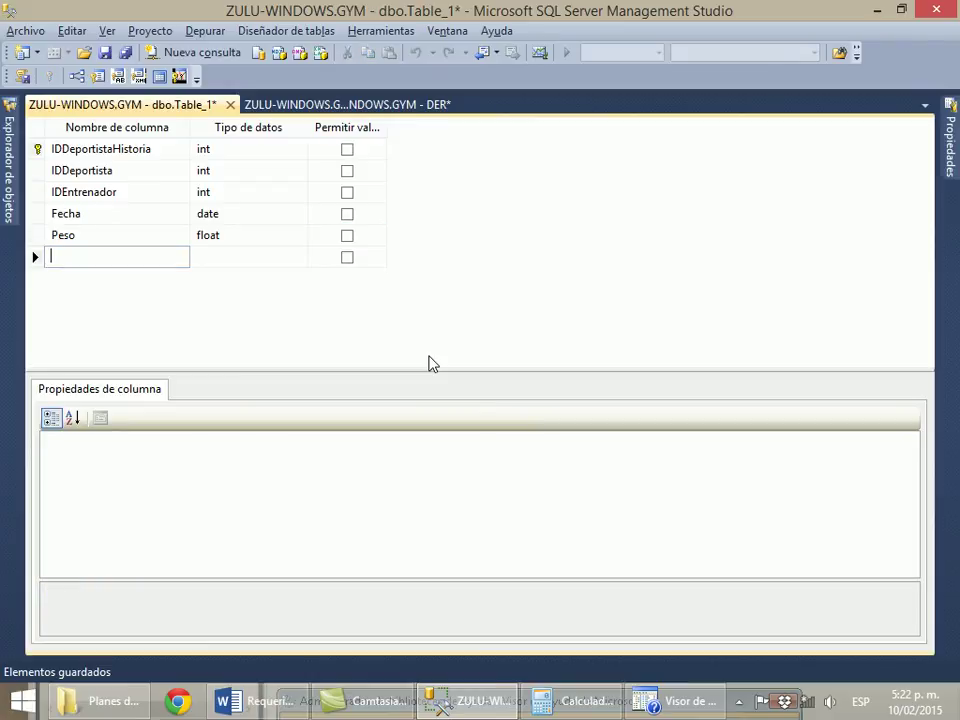
Add the column Altura with data type float and disallow null values.
type("Altura")
key("Tab")
type("fl")
key("Tab")
key("space")
key("Tab")
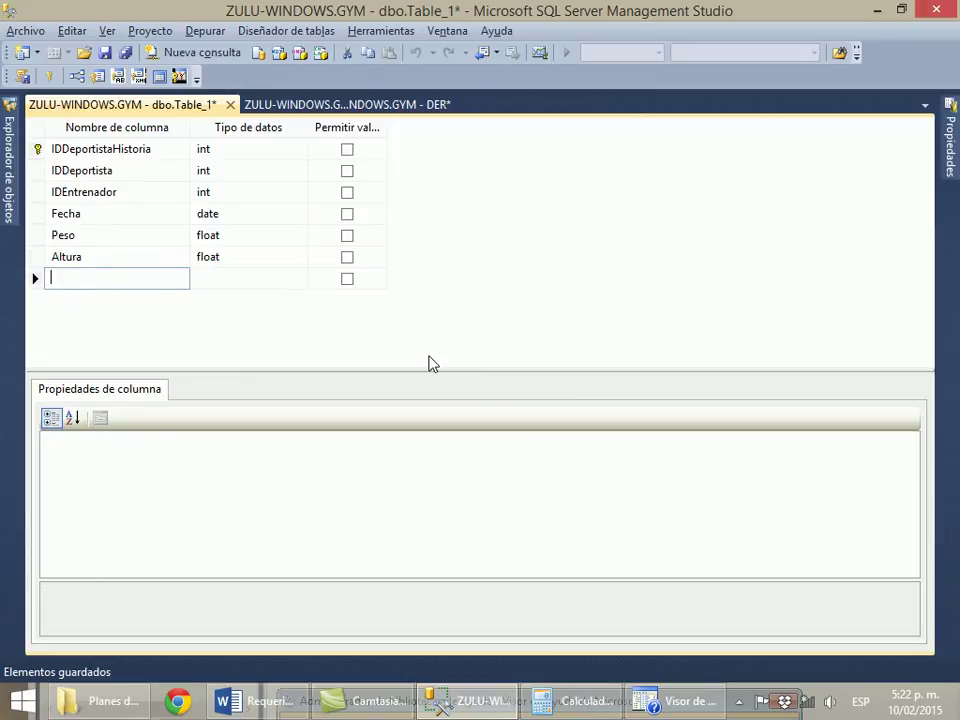
Add the column IMC with data type float and disallow null values.
type("ID")
key("BackSpace")
type("MC")
key("Tab")
type("fl")
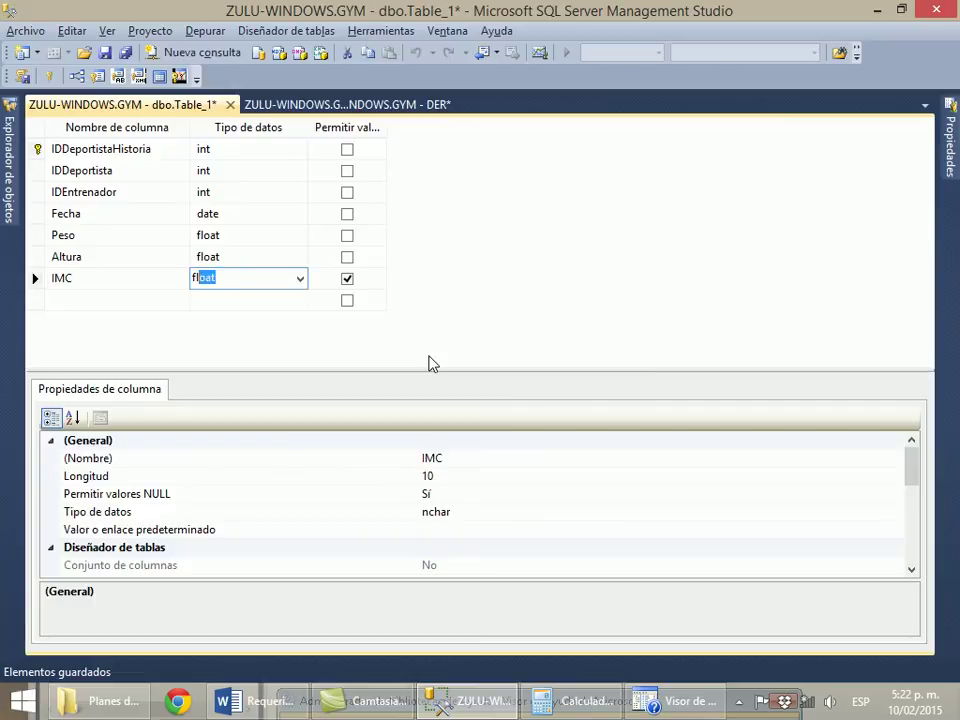
key("Tab")
key("Tab")
key("shift+Tab")
key("space")
key("Tab")
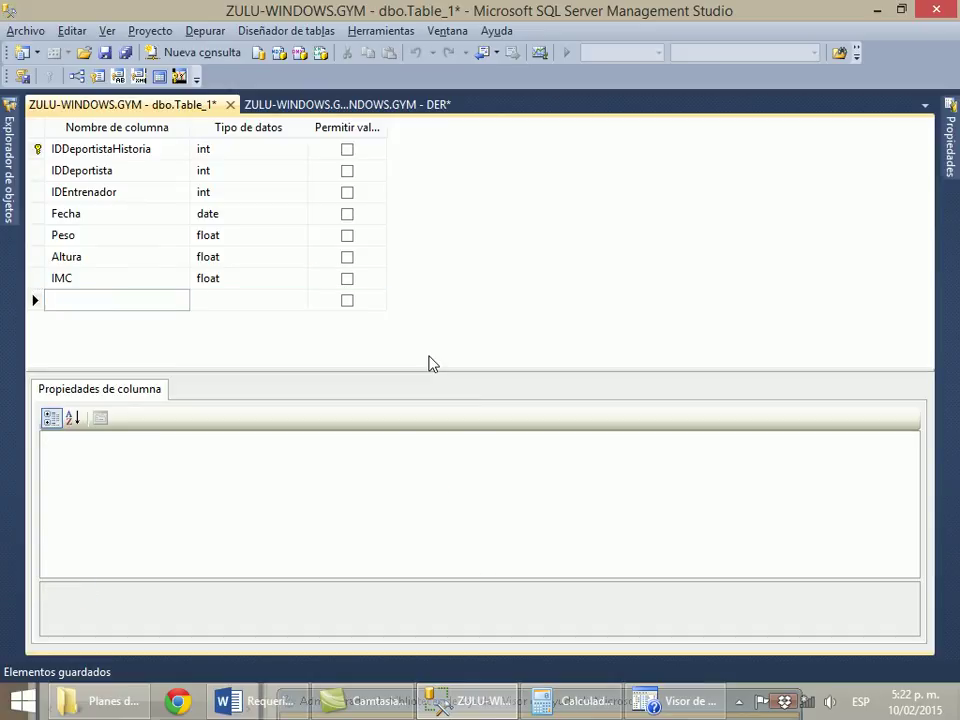
Add the column Brazo with data type float and disallow null values.
type("Brazo")
key("Tab")
type("float")
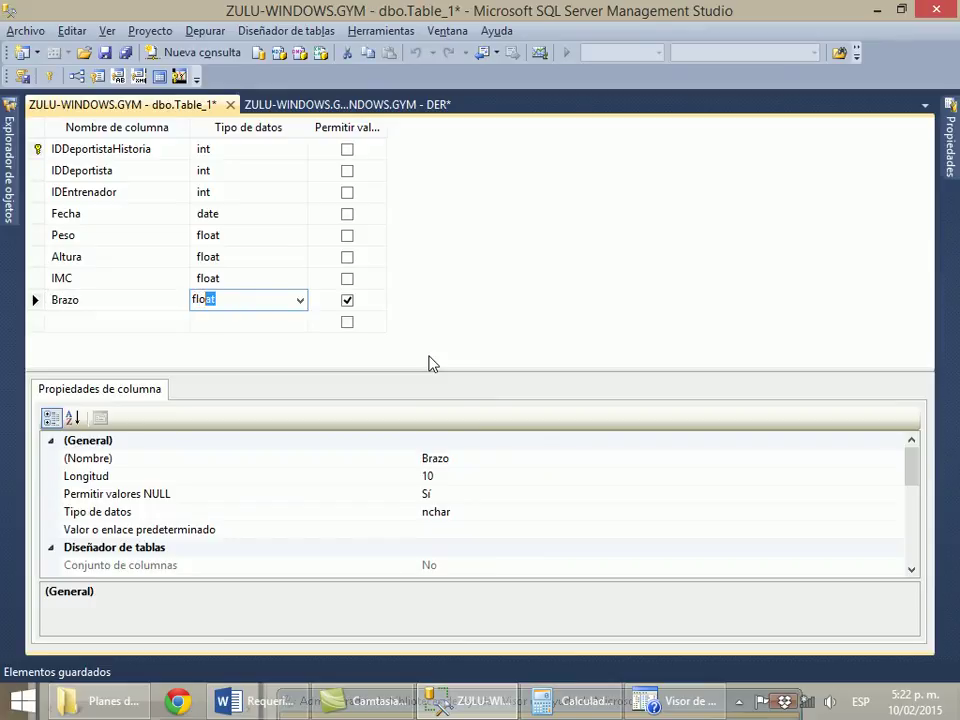
key("Tab")
key("Tab")
key("shift+Tab")
key("space")
key("Tab")
Add the column Pierna with data type float and disallow null values.
type("Pie")
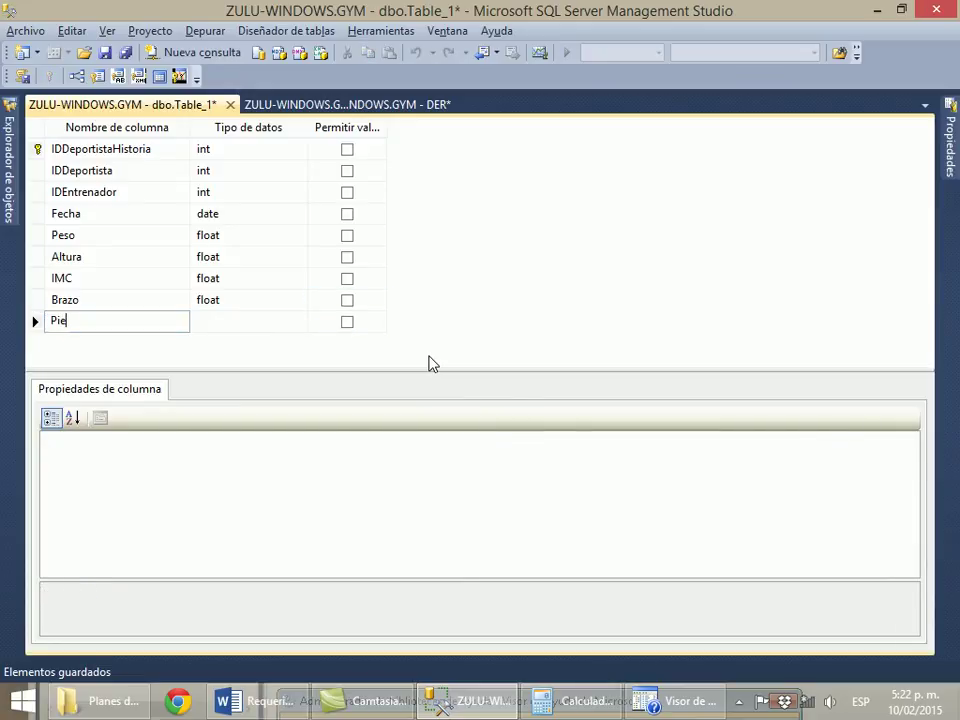
type("rna")
key("Tab")
type("flo")
key("Tab")
key("space")
key("Tab")
Add the column Cintura with data type float and disallow null values.
type("Cintura")
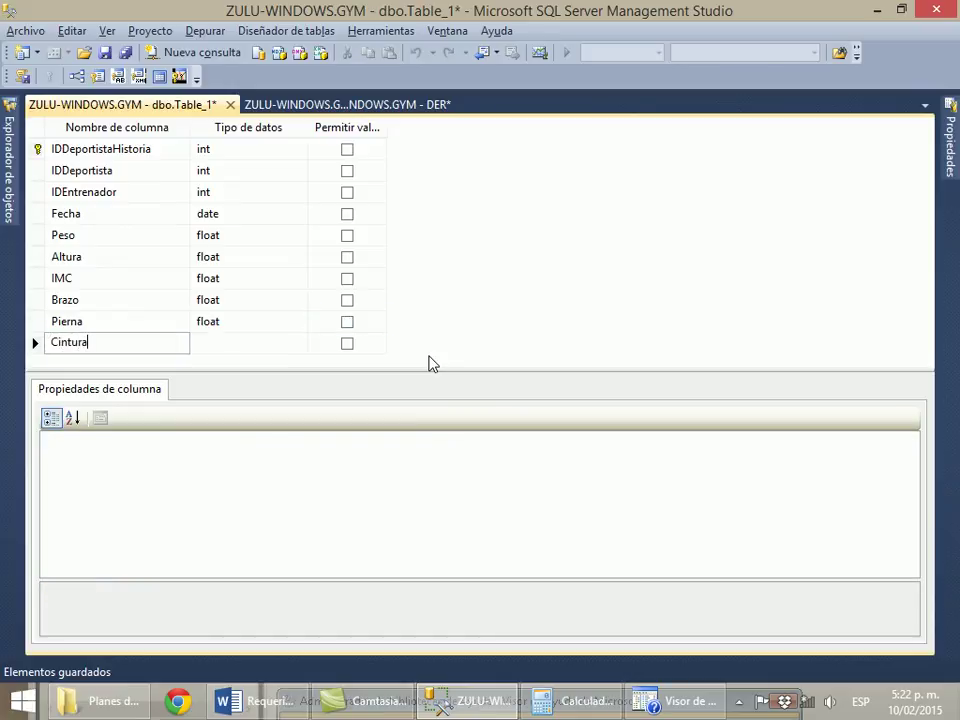
key("Tab")
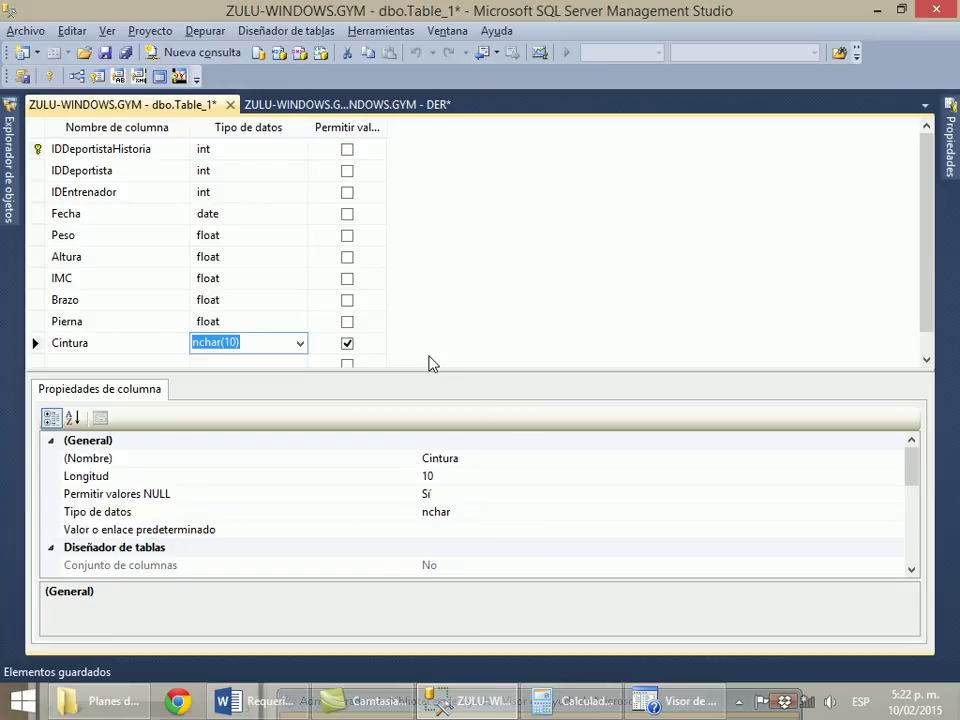
type("float")
key("Tab")
key("space")
key("Tab")
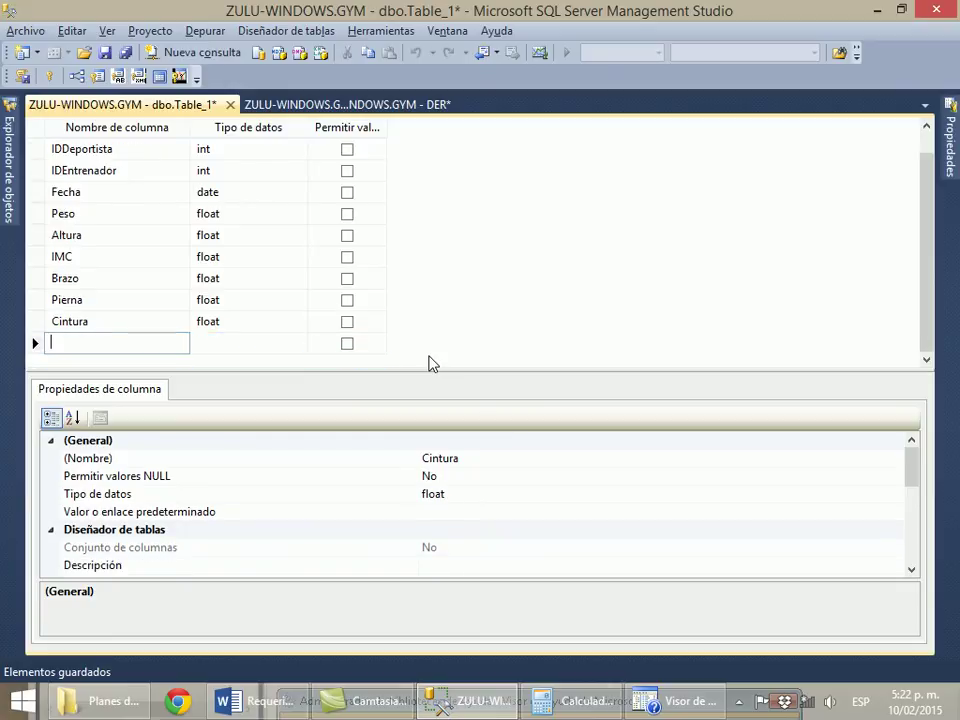
Add the column Abdomen with data type float and disallow null values.
type("Abo")
key("BackSpace")
type("domen")
key("Tab")
type("flo")
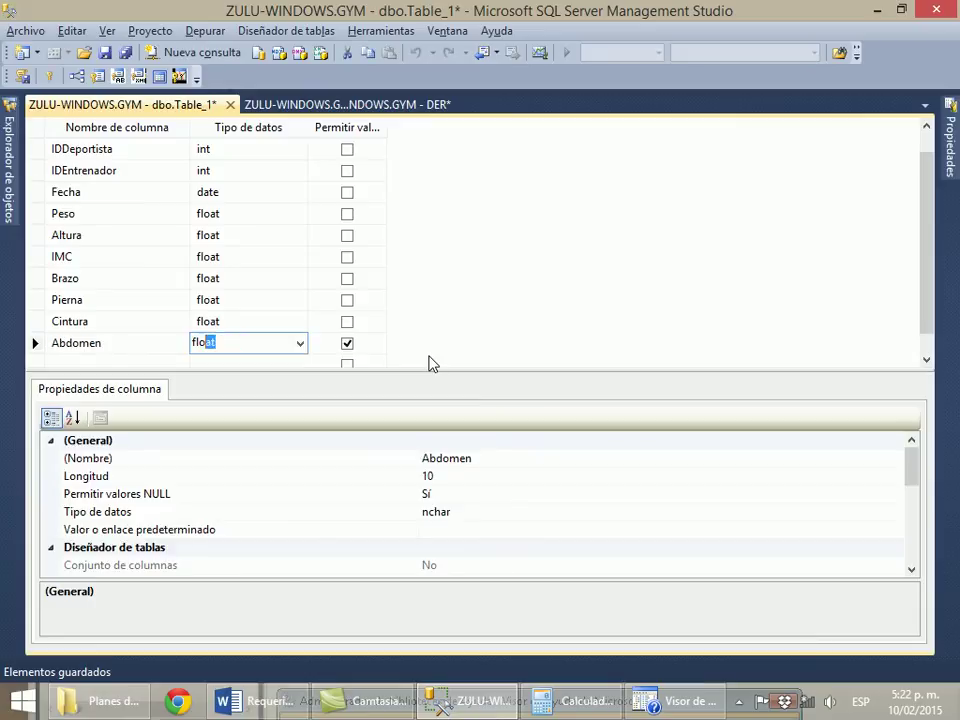
key("Tab")
key("space")
key("Tab")
Add the column Pecho with data type float and disallow null values.
type("Pecho")
key("Tab")
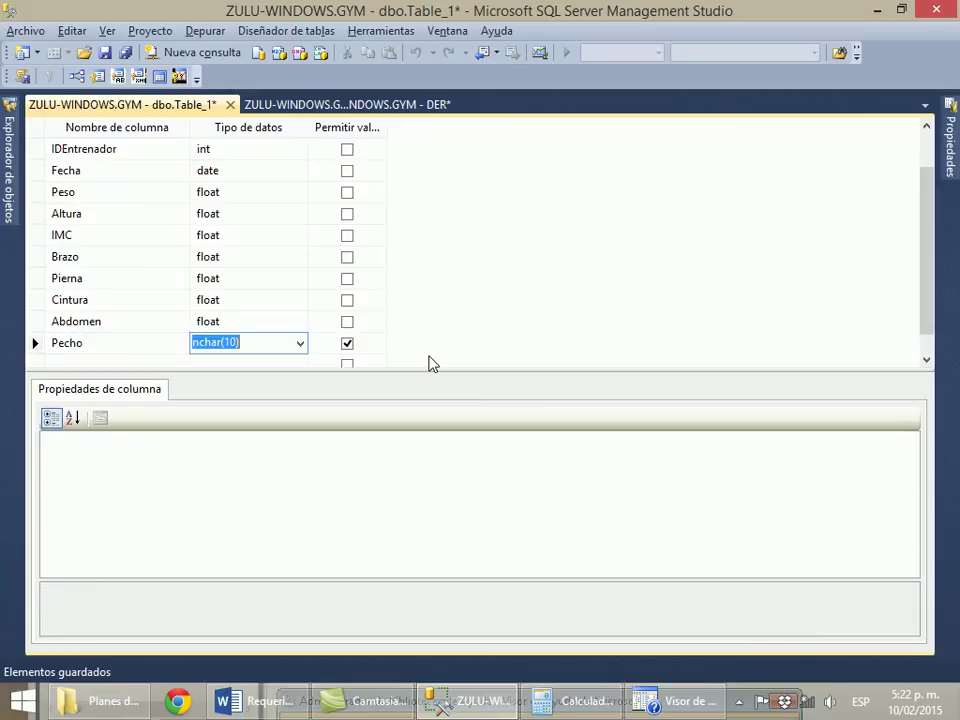
type("glo")
key("BackSpace")
key("BackSpace")
key("BackSpace")
type("float")
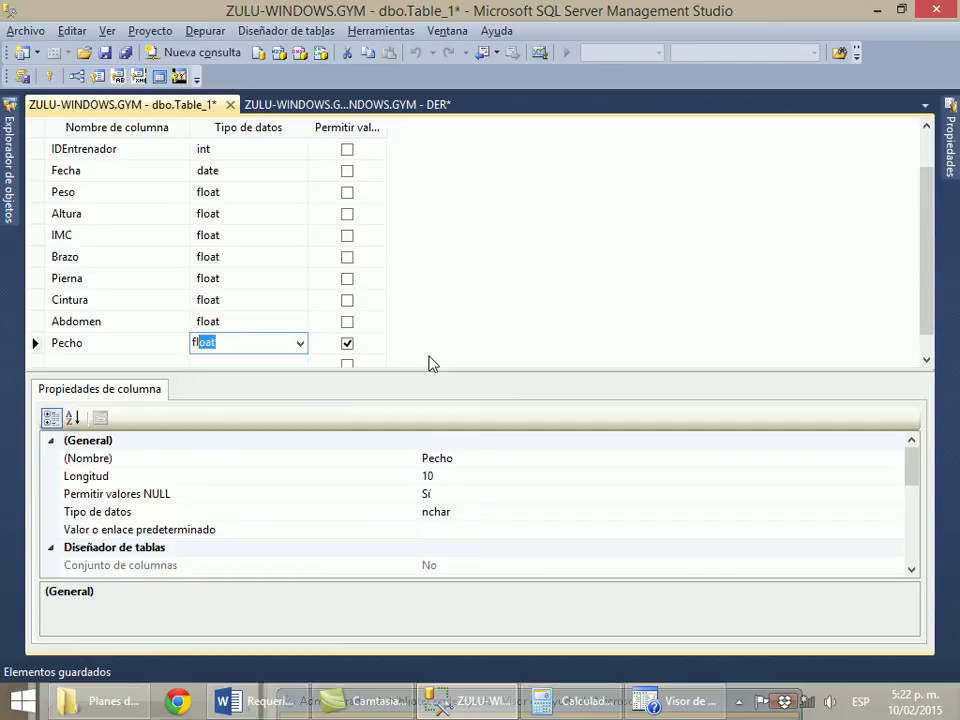
key("Tab")
key("space")
key("Tab")
Add the column Observaciones with data type text, leaving null values allowed.
type("O")
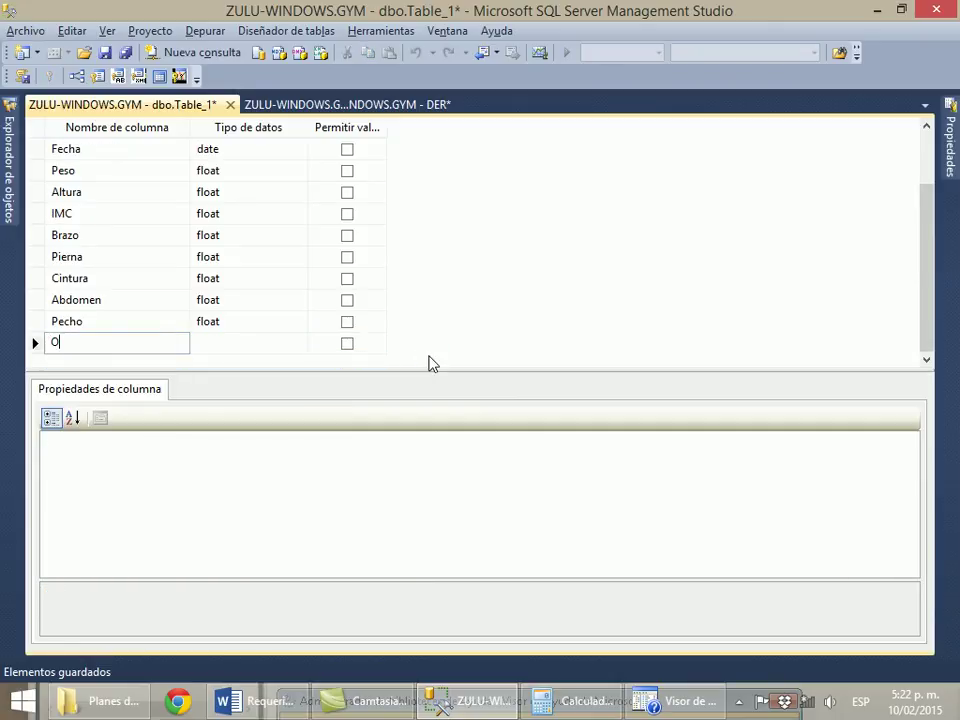
type("bservaciones")
key("Tab")
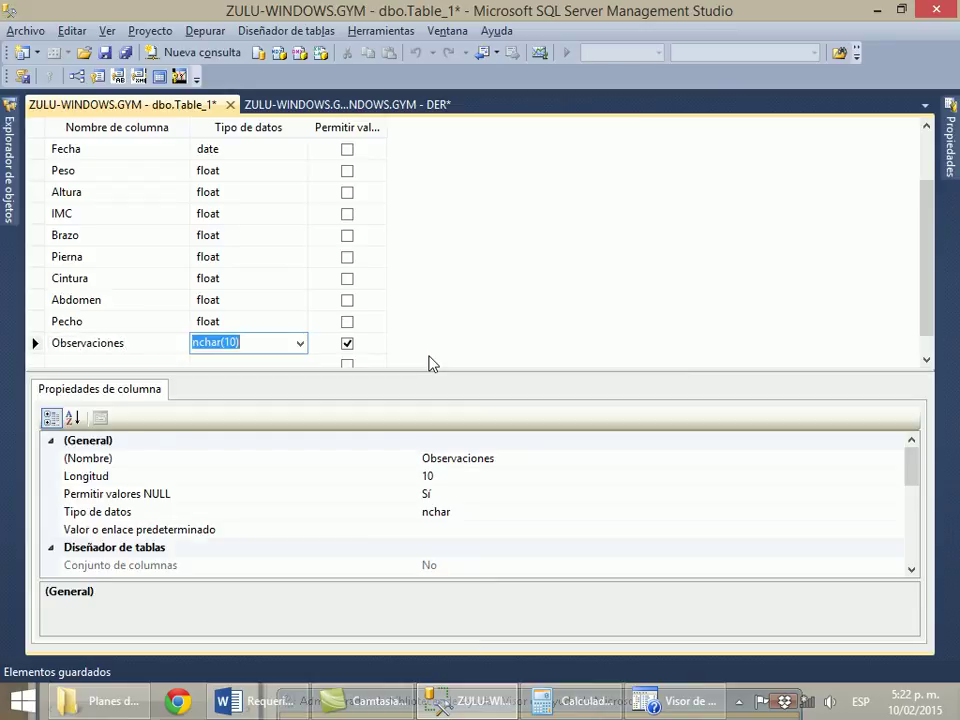
type("text")
key("Tab")
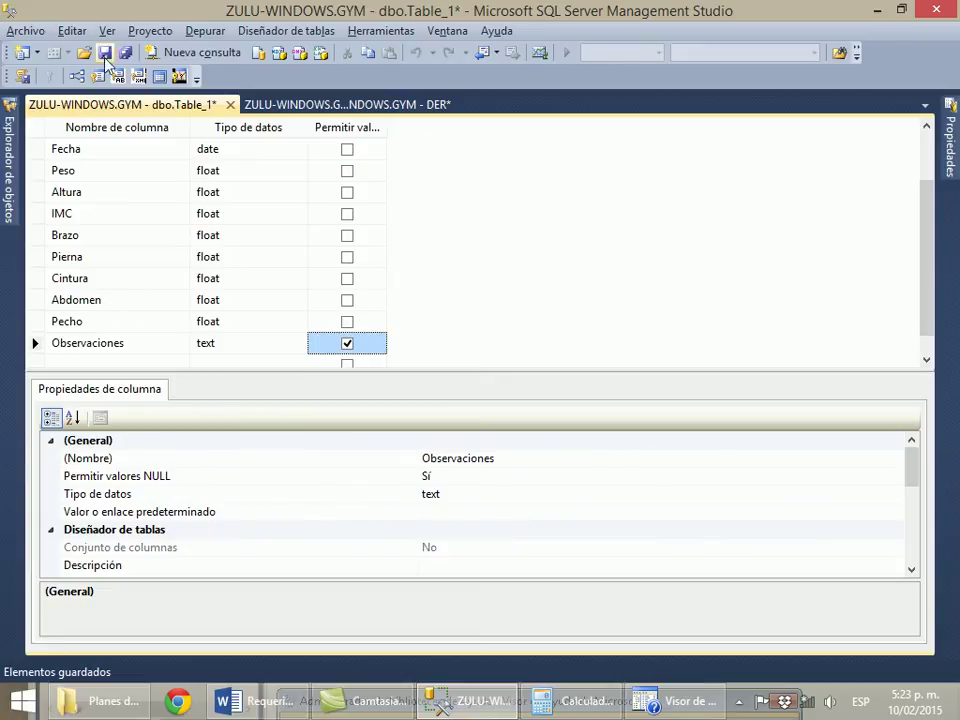
Save the new table as DeportistaSeguimiento and close its design.
left_click(104, 55)
type("epo")
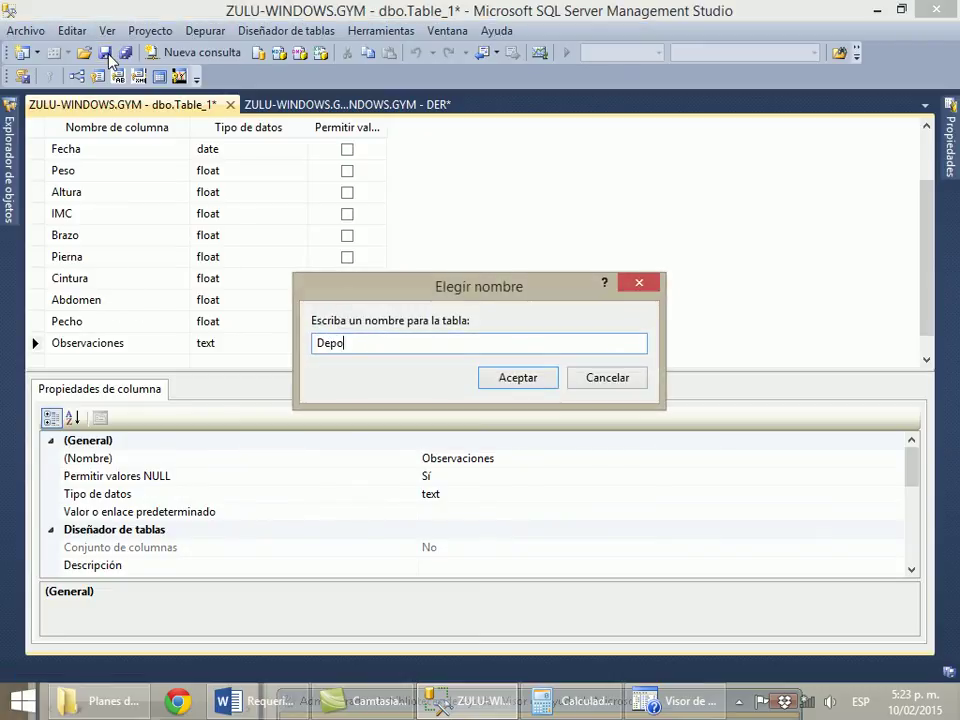
type("rtistaSeguimiento")
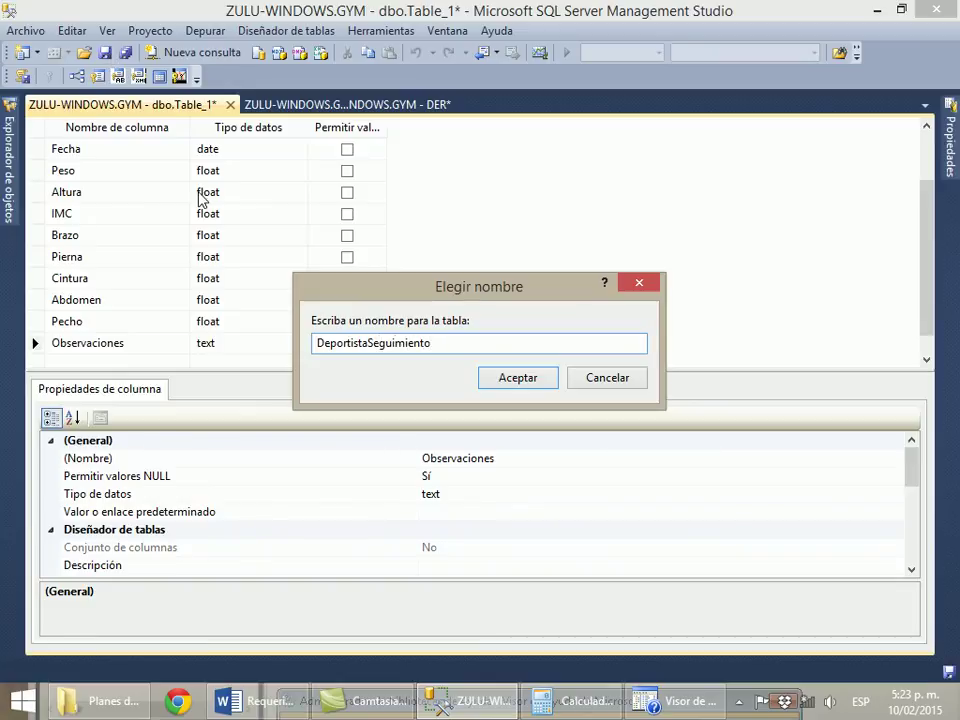
left_click(501, 382)
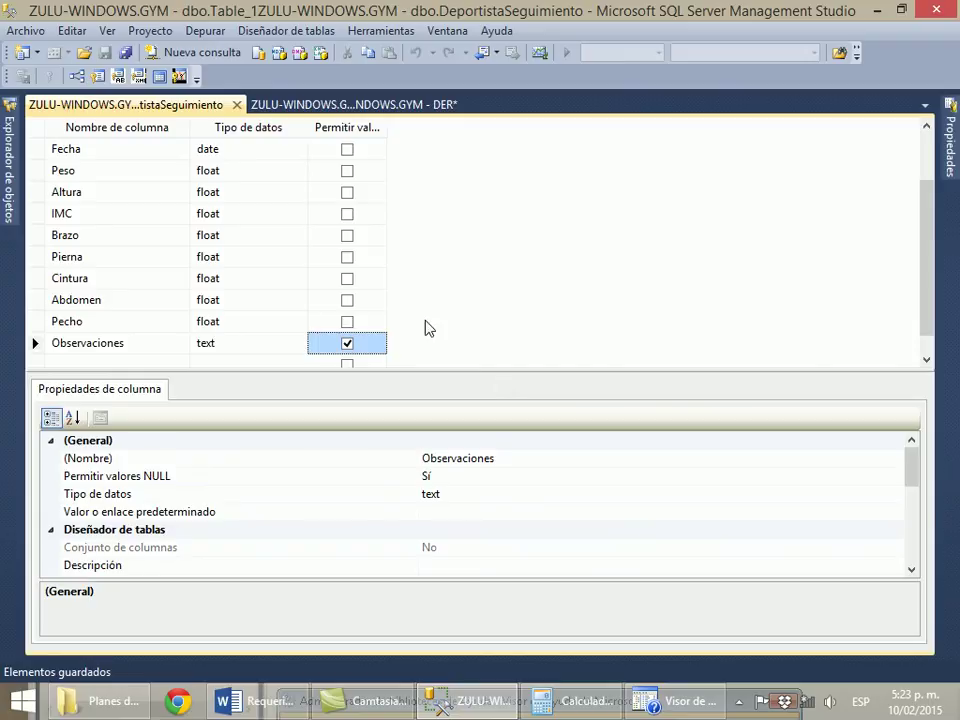
left_click(237, 104)
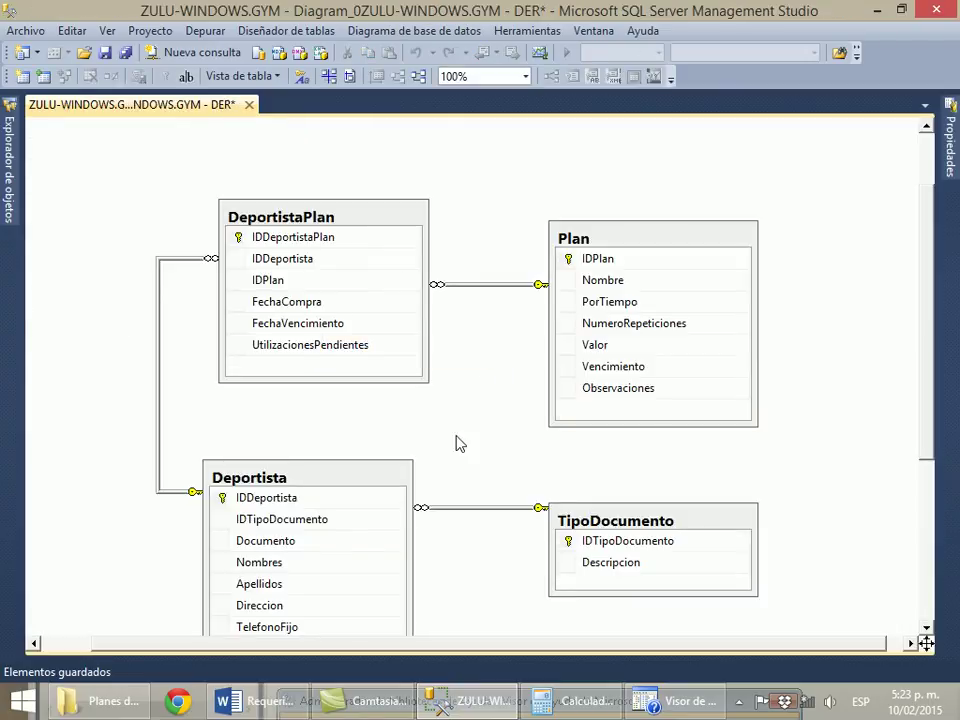
Add the DeportistaSeguimiento table to the diagram and place it below the TipoDocumento table.
scroll(778, 432, "down", 3)
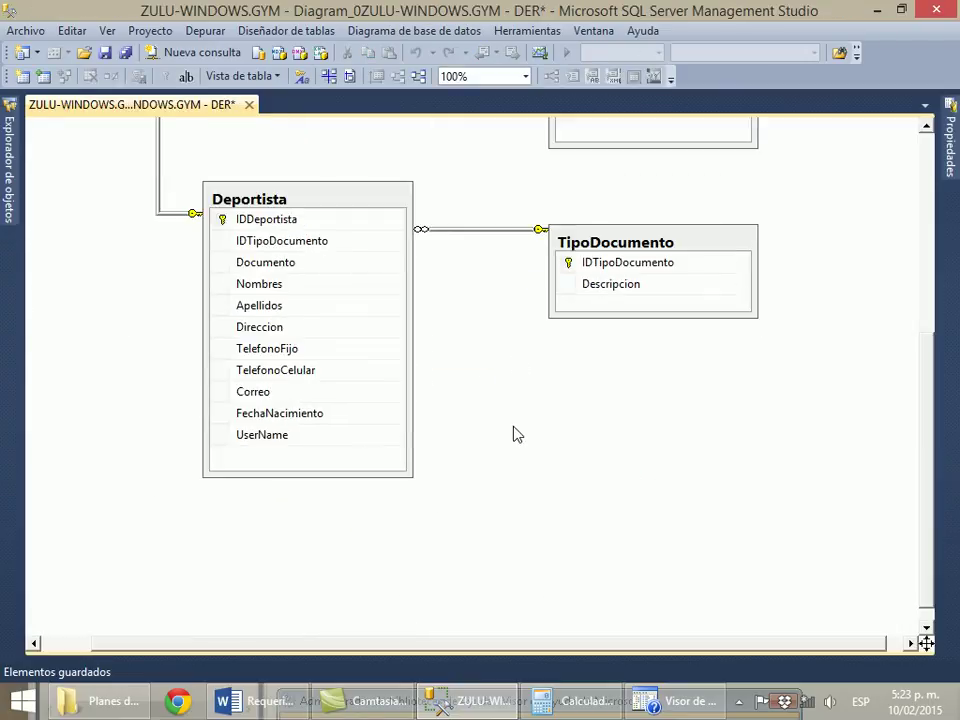
right_click(552, 440)
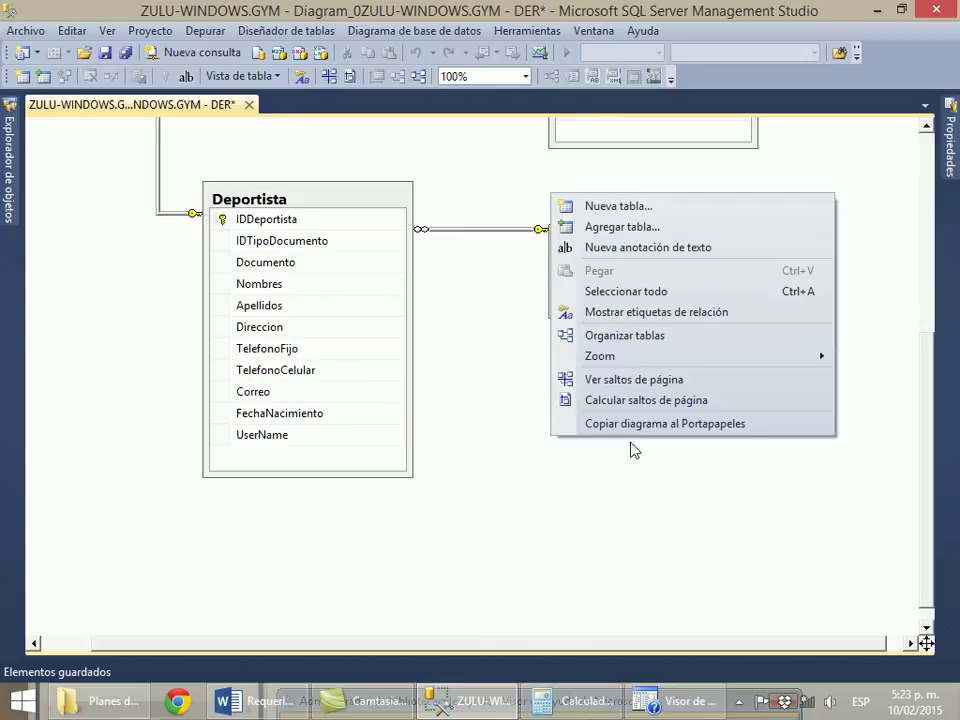
left_click(621, 226)
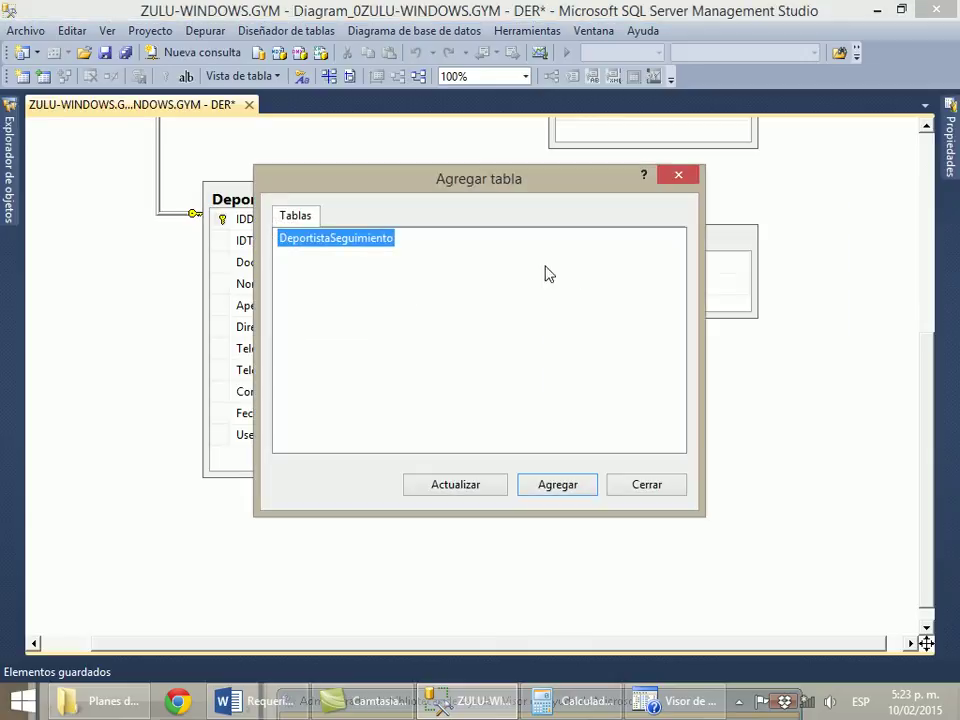
left_click(563, 488)
left_click(620, 484)
left_click_drag(137, 146, 660, 390)
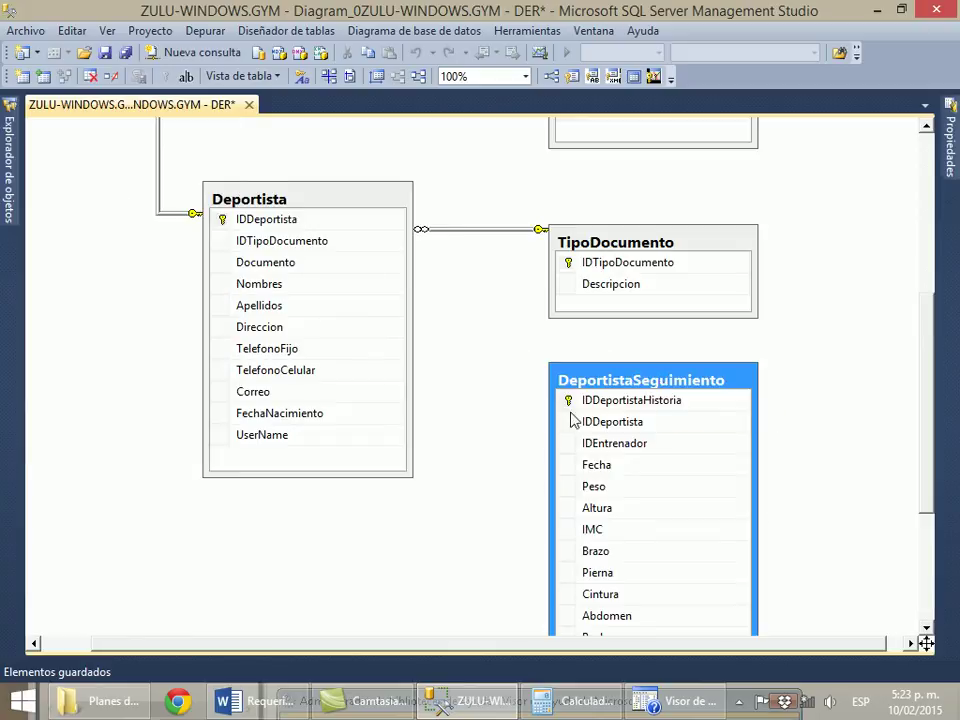
Create the foreign key FK_DeportistaSeguimiento_Deportista linking IDDeportista in Deportista to IDDeportista in DeportistaSeguimiento.
left_click_drag(220, 228, 589, 426)
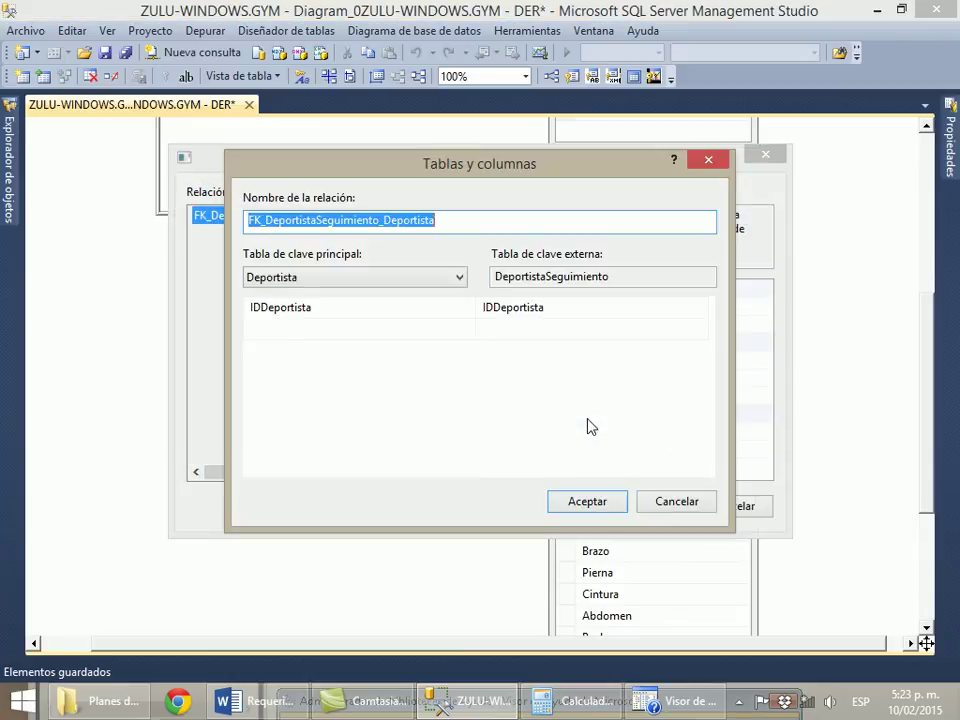
left_click(598, 503)
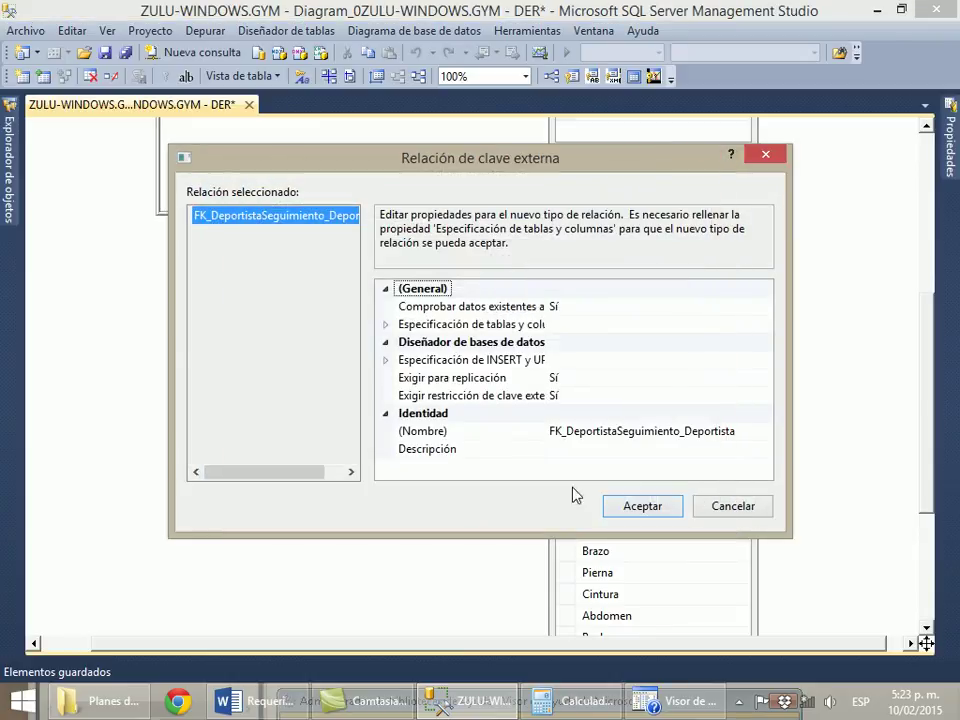
left_click(638, 510)
Move the TipoDocumento table to the other side of Deportista and tidy the route of the Deportista–DeportistaSeguimiento relationship line.
left_click_drag(463, 420, 466, 334)
left_click_drag(551, 332, 522, 420)
left_click_drag(454, 324, 443, 235)
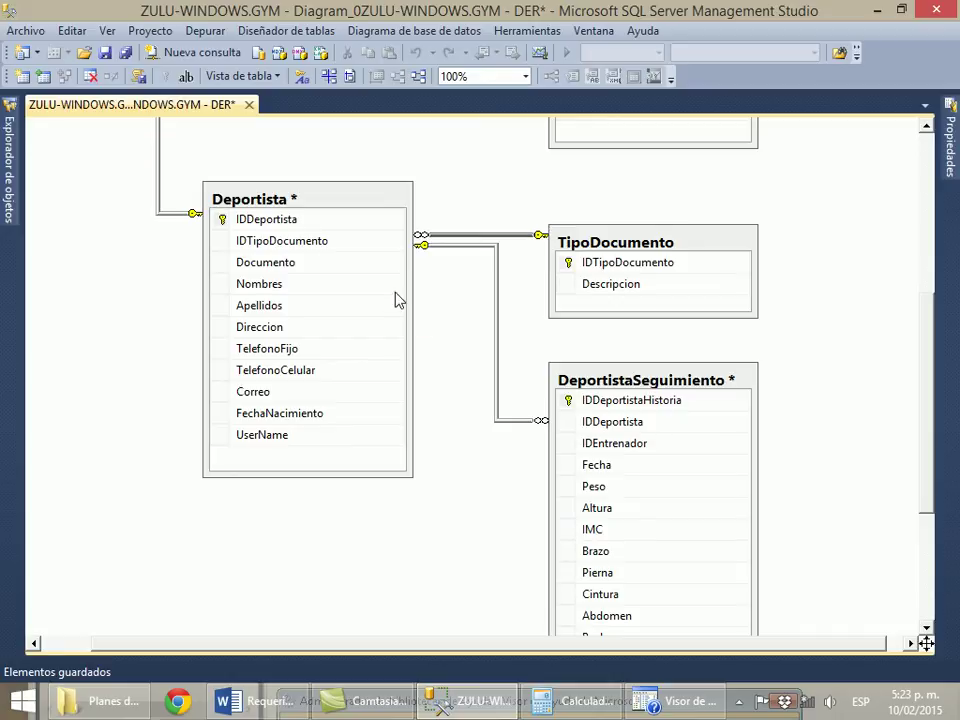
left_click(671, 253)
left_click_drag(692, 237, 81, 259)
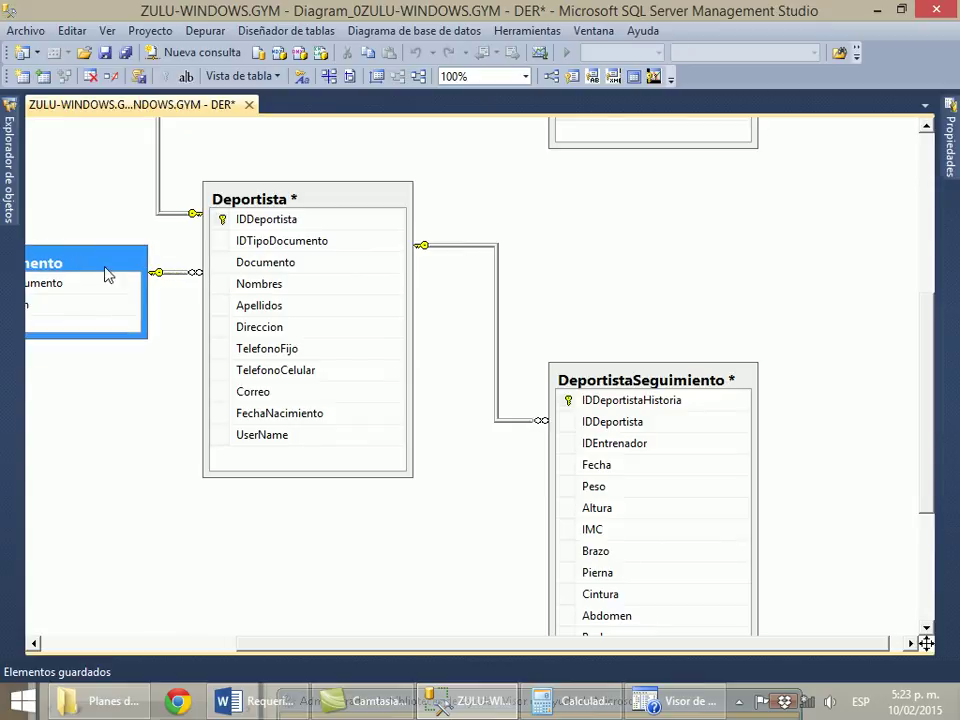
left_click_drag(466, 245, 466, 218)
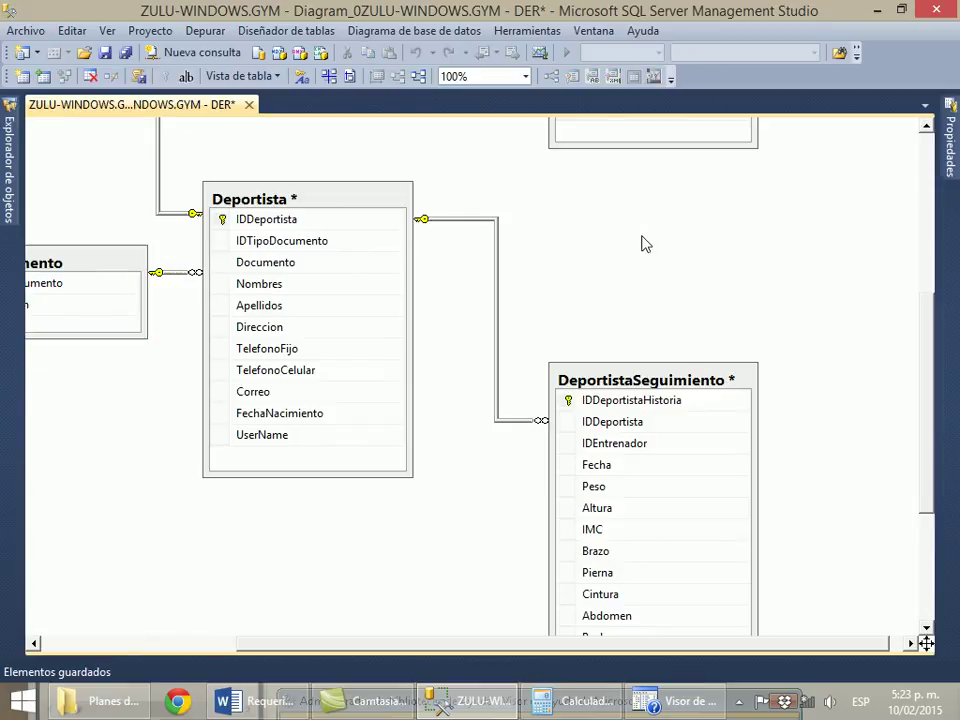
Save the diagram together with the changed Deportista and DeportistaSeguimiento tables.
left_click(108, 52)
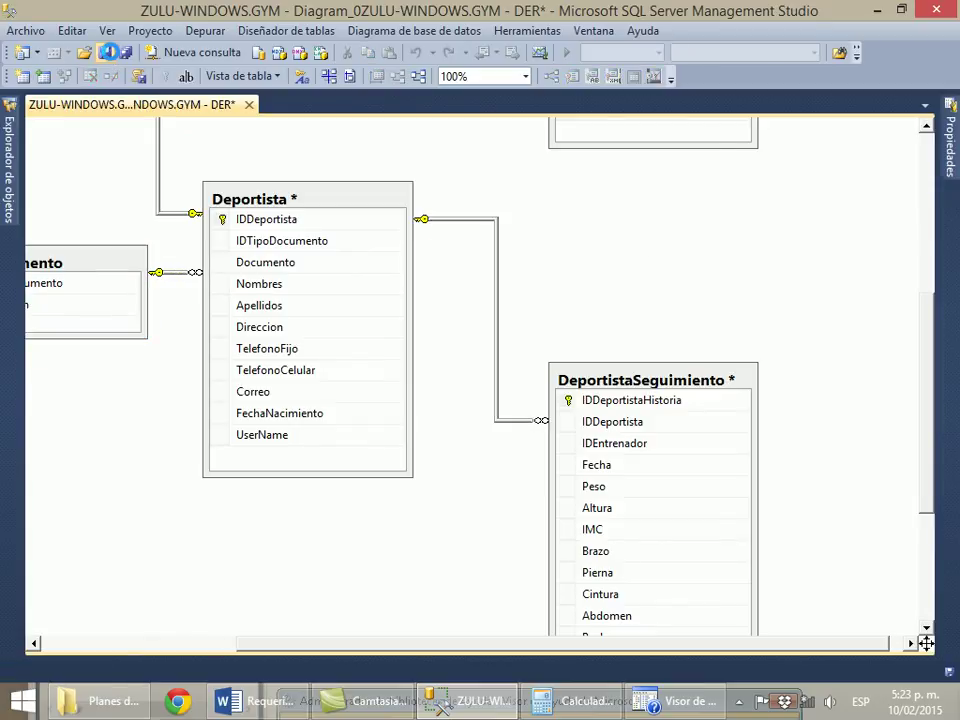
left_click(466, 518)
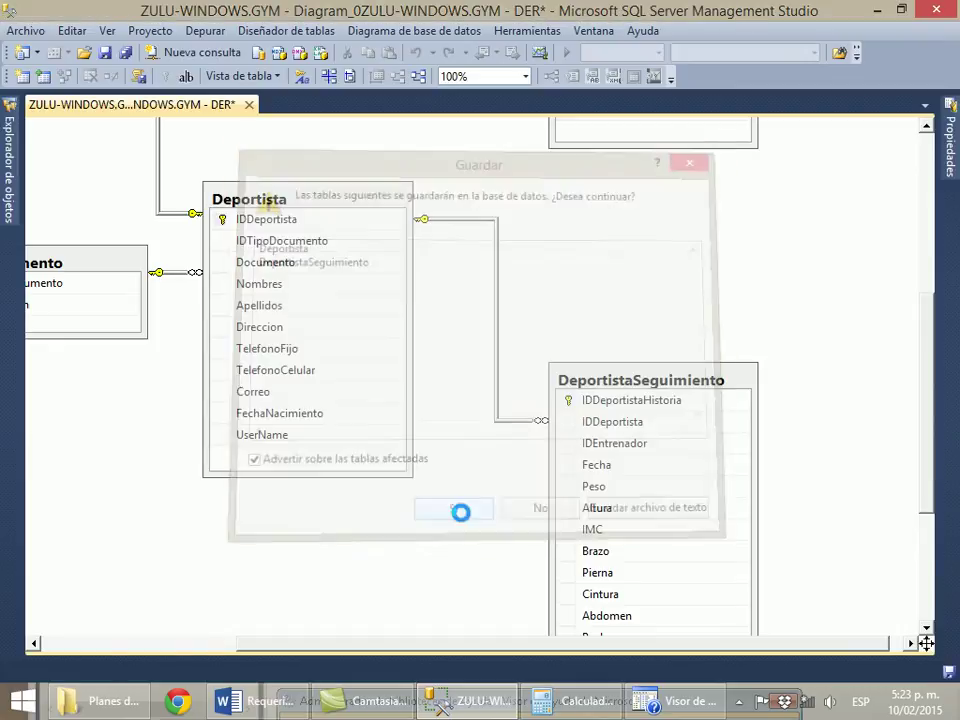
Move the DeportistaSeguimiento table slightly higher in the diagram, next to the Deportista table.
scroll(606, 574, "down", 4)
scroll(600, 569, "up", 4)
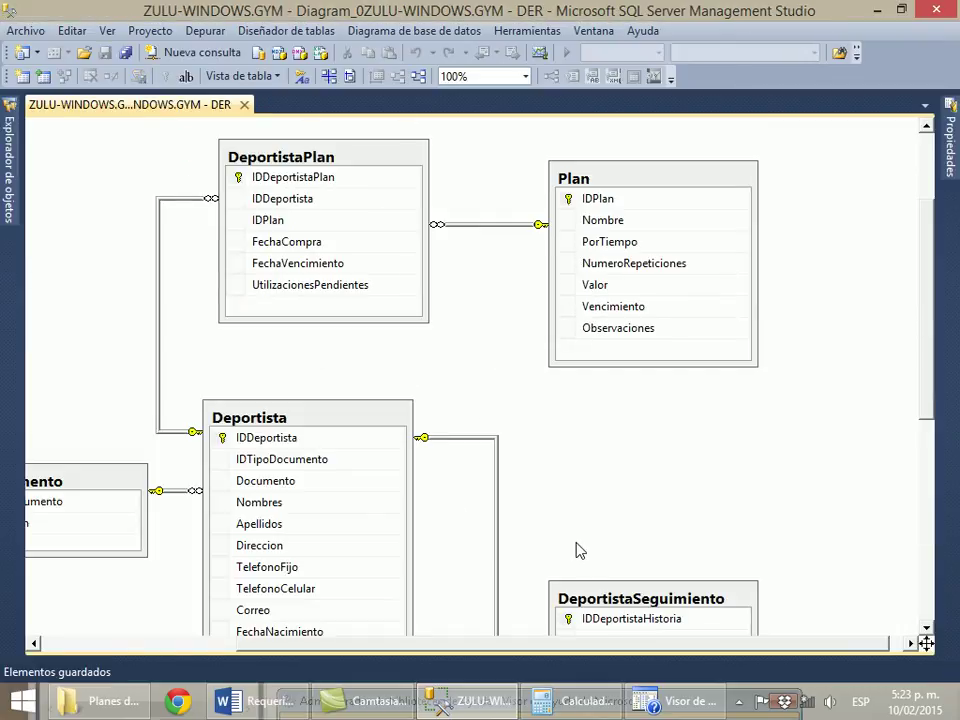
scroll(580, 550, "up", 1)
scroll(675, 553, "down", 5)
scroll(671, 551, "up", 4)
scroll(662, 542, "down", 2)
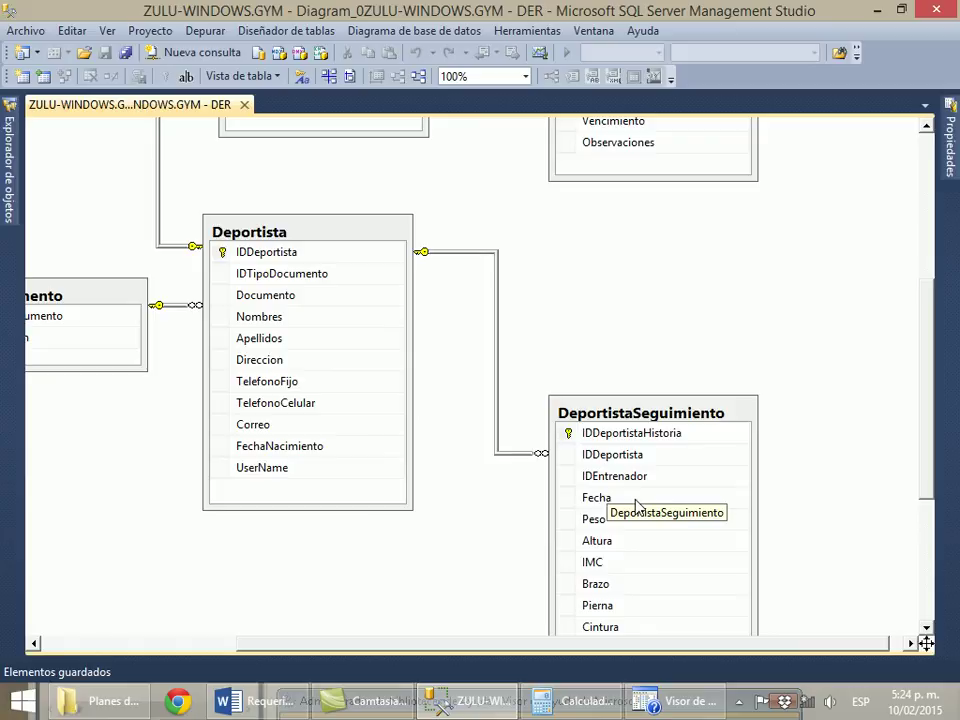
left_click_drag(416, 648, 430, 649)
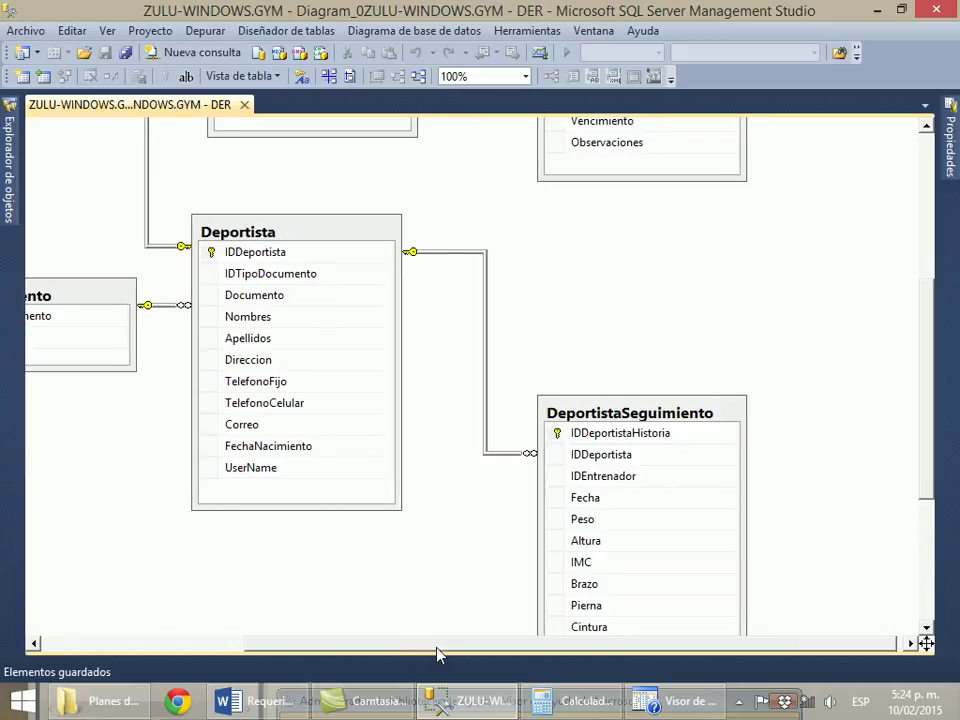
left_click_drag(617, 414, 611, 336)
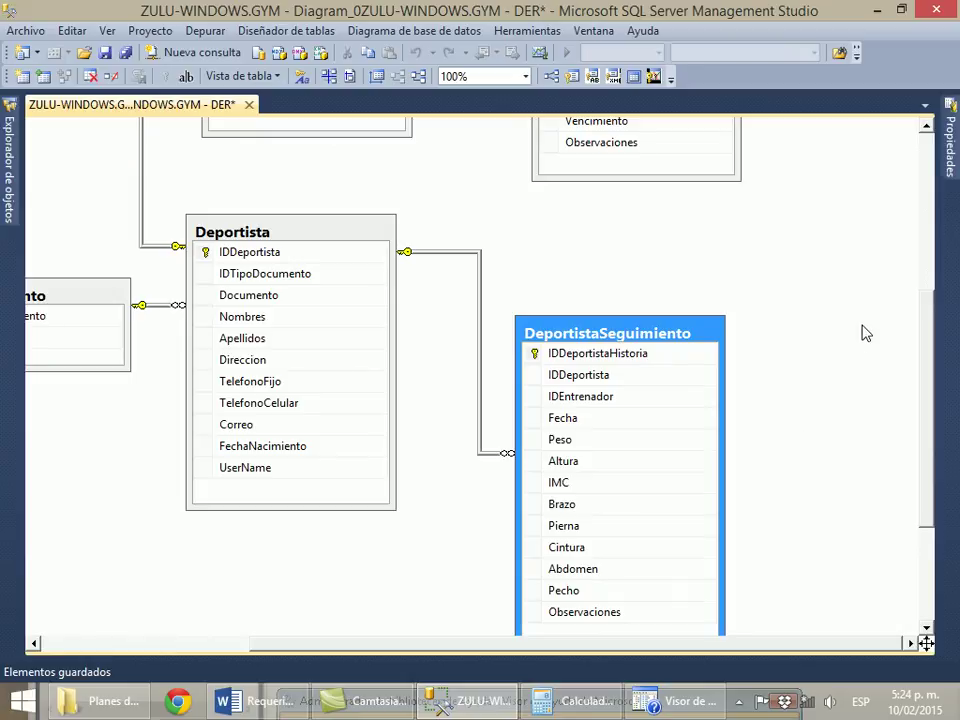
scroll(218, 178, "up", 2)
Start designing a new table in the GYM database.
left_click(15, 200)
right_click(146, 314)
left_click(193, 323)
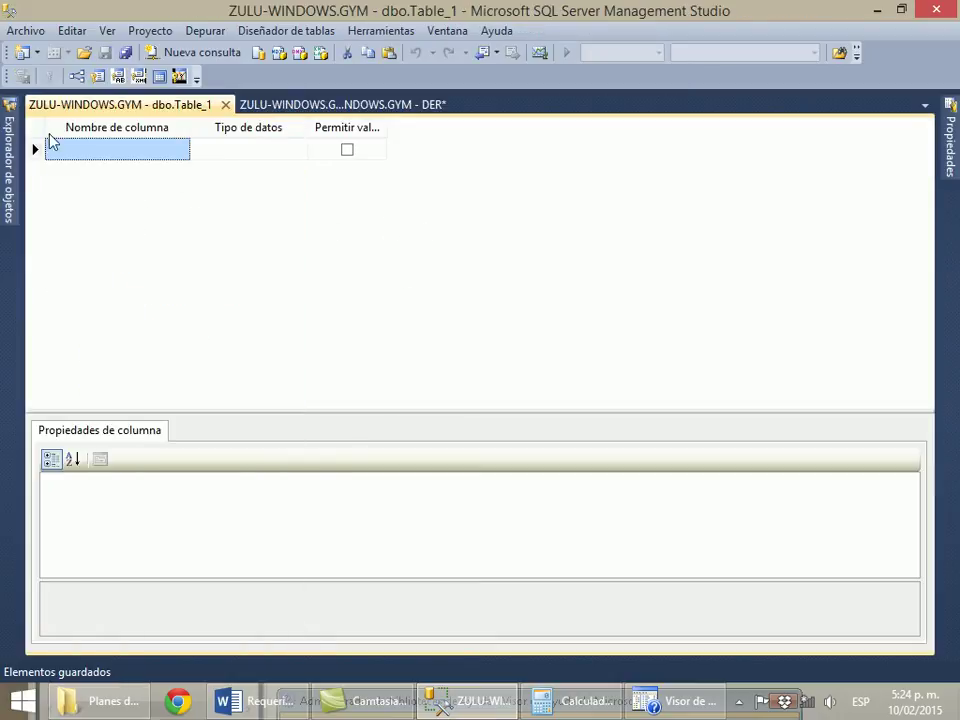
Name the first column of the new table IDEntrenador.
left_click(73, 148)
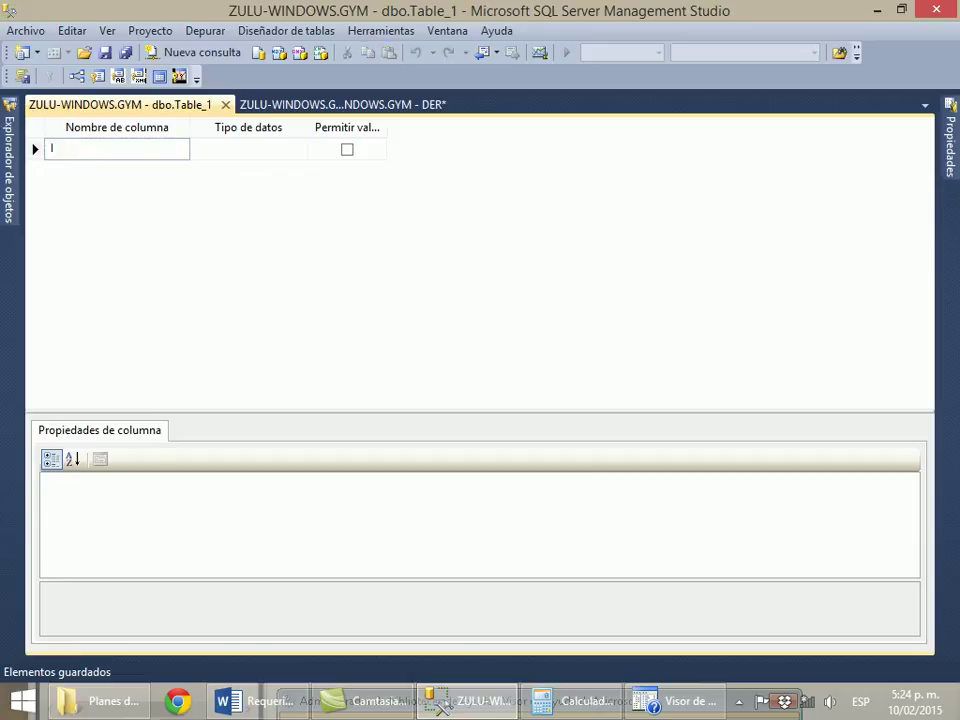
type("IDEntrena")
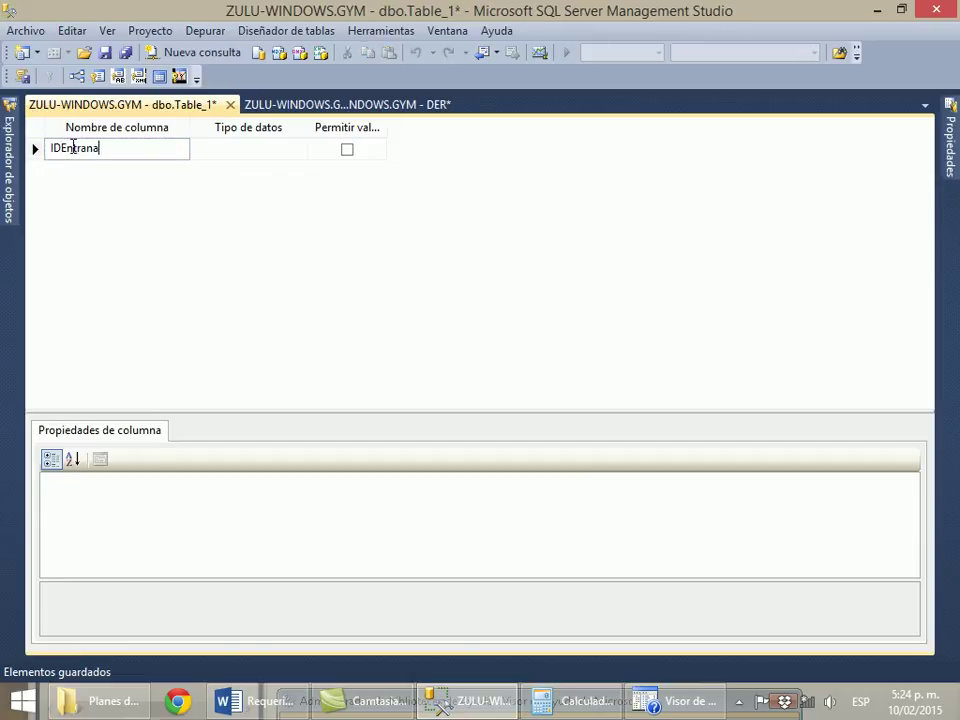
type("en")
type("dos")
key("Tab")
left_click(73, 147)
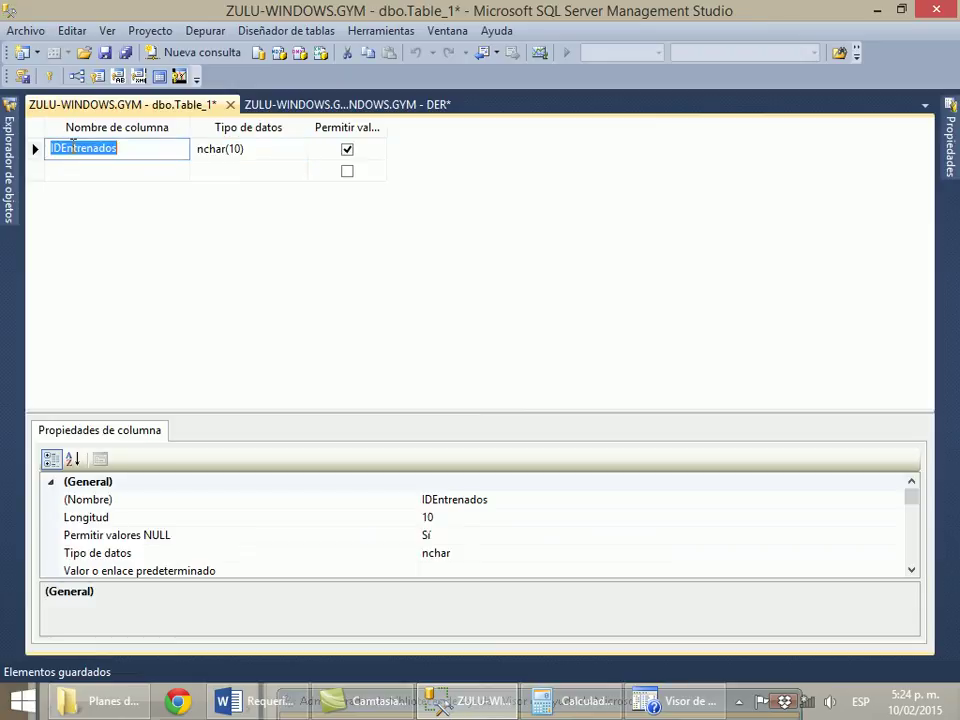
key("Tab")
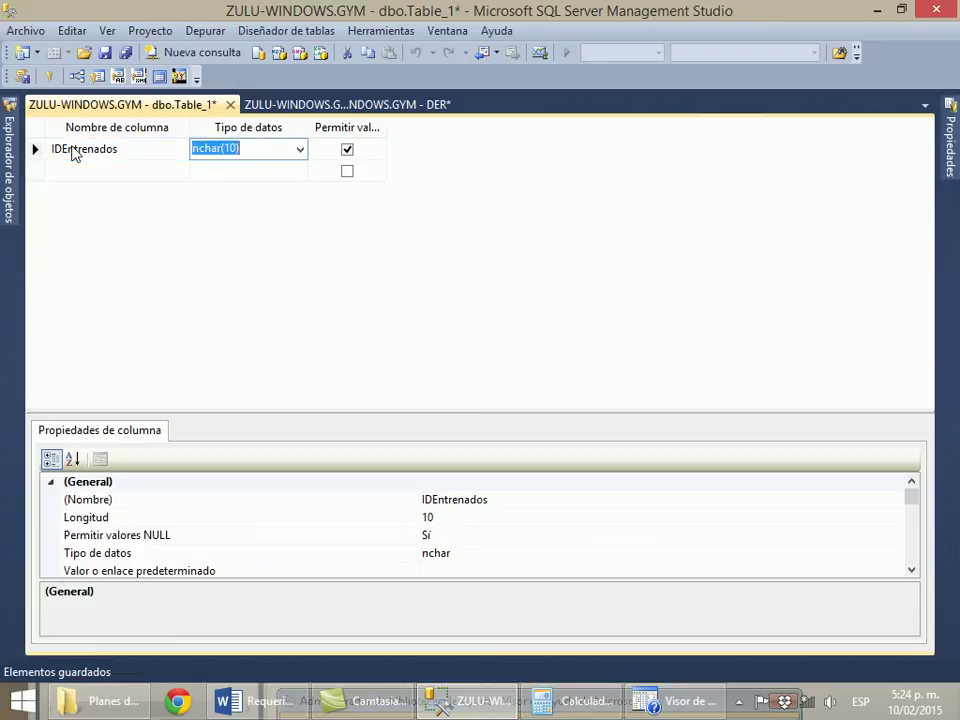
left_click(157, 149)
key("BackSpace")
key("BackSpace")
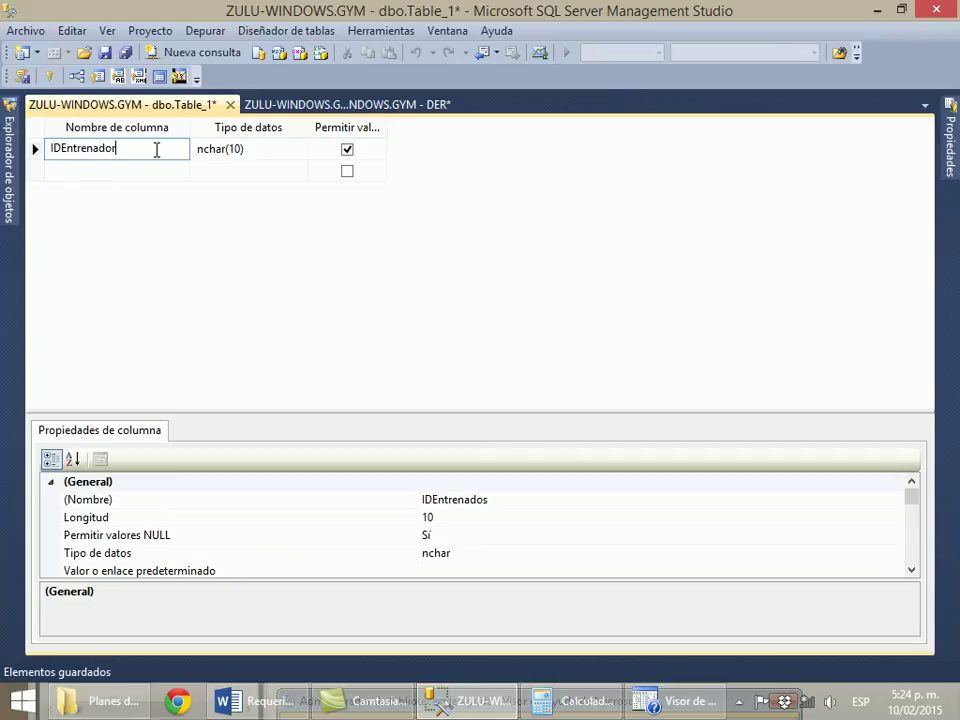
type("or")
key("Tab")
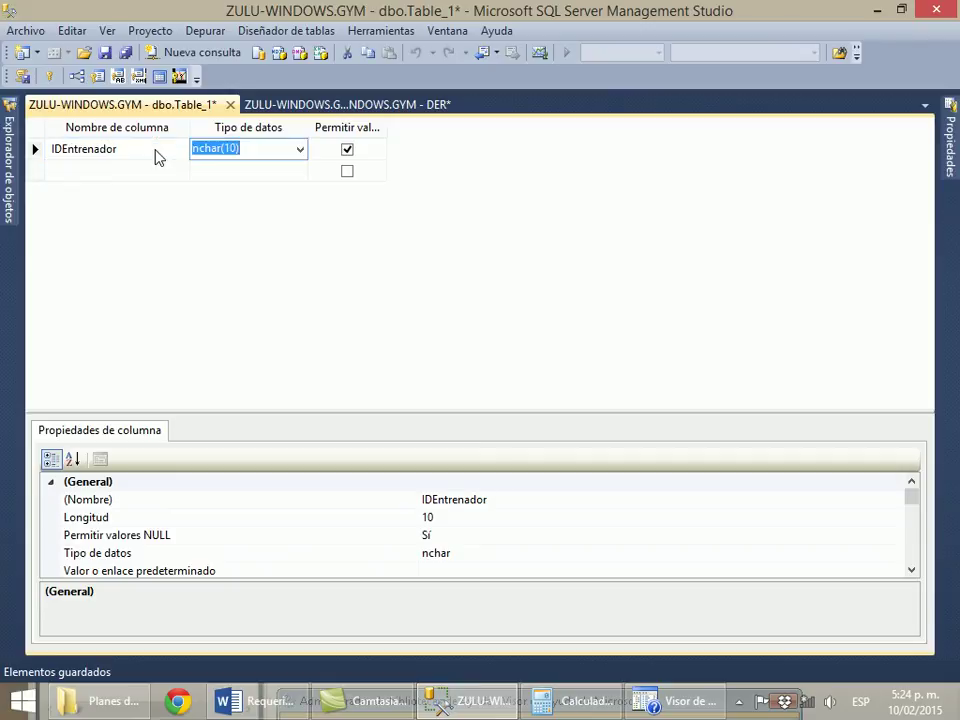
Open the design of the Deportista table and copy all of its column rows.
mouse_move(9, 122)
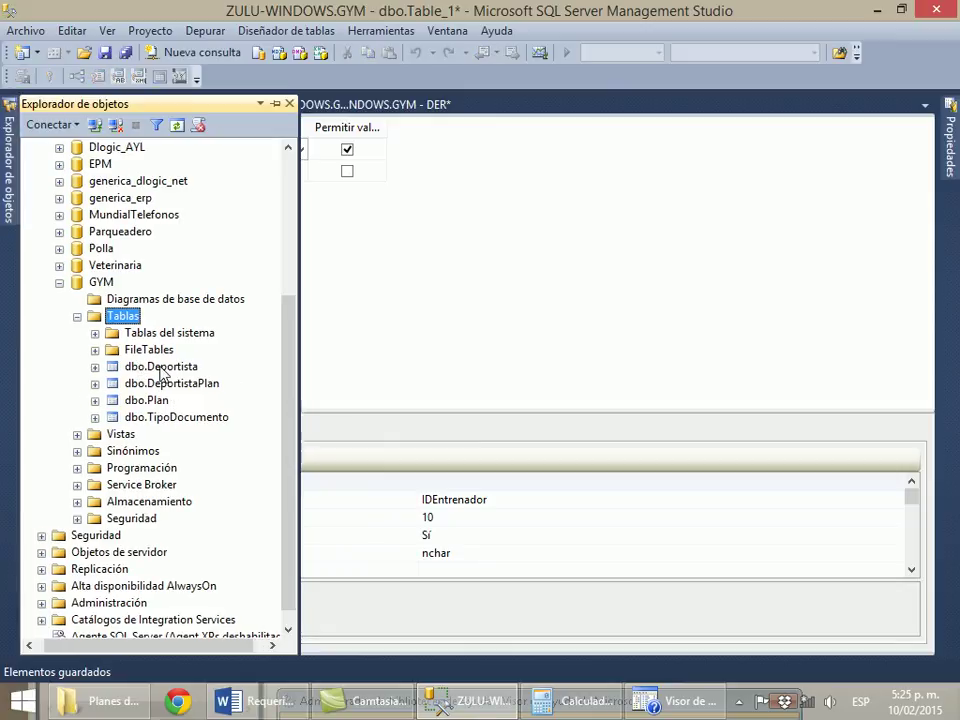
right_click(138, 369)
left_click(244, 342)
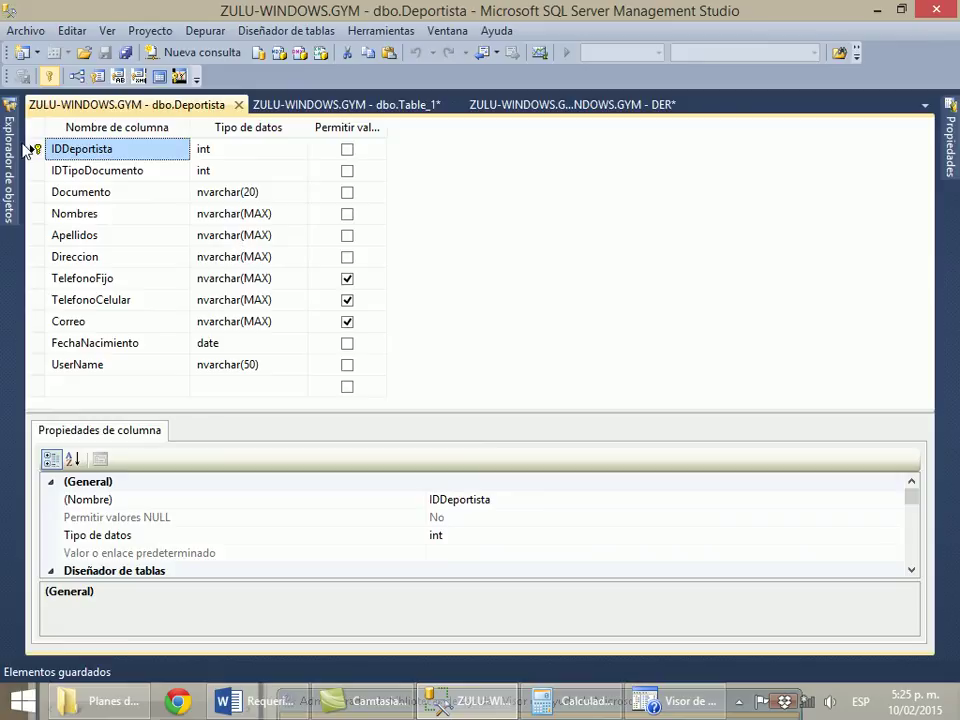
left_click(35, 130)
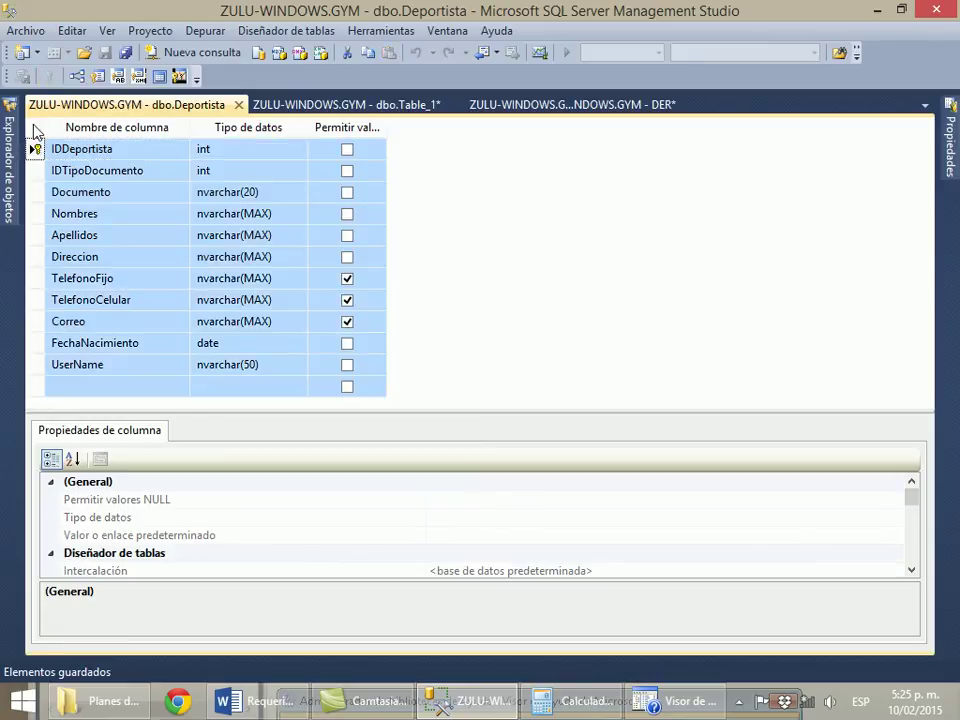
Delete the IDEntrenador column from the new table's design.
left_click(517, 107)
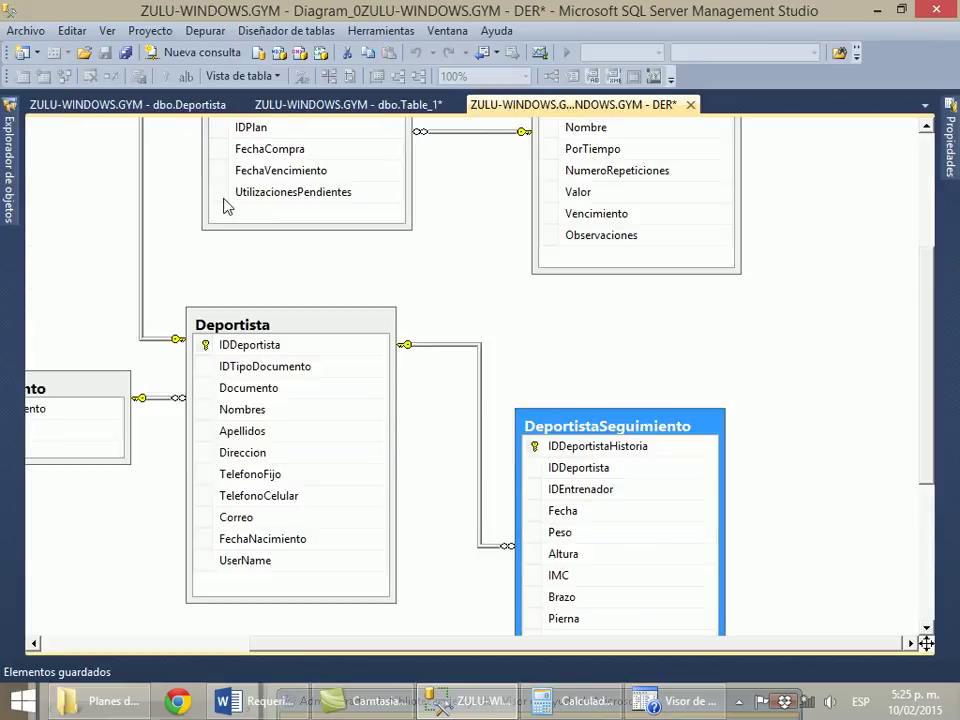
left_click(321, 105)
left_click(35, 150)
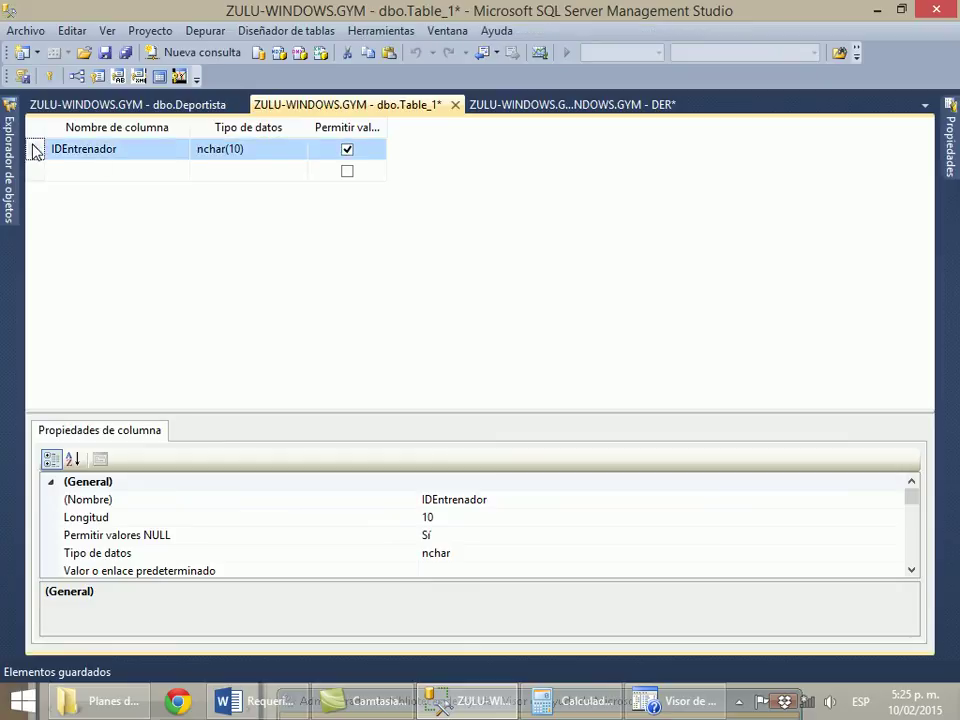
key("Delete")
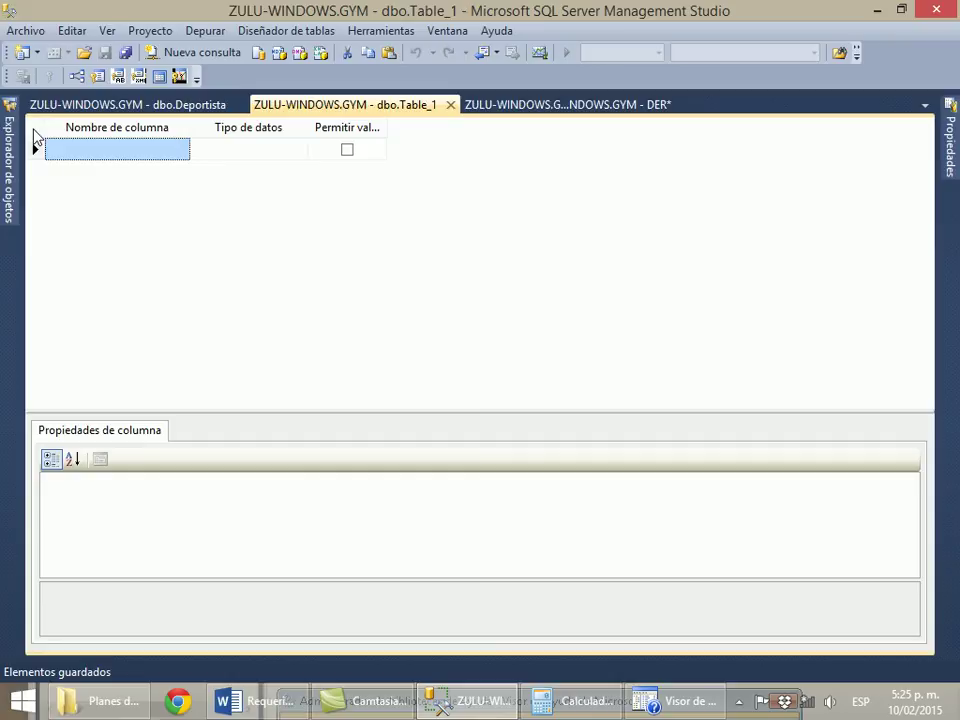
type("Unchecked")
key("Escape")
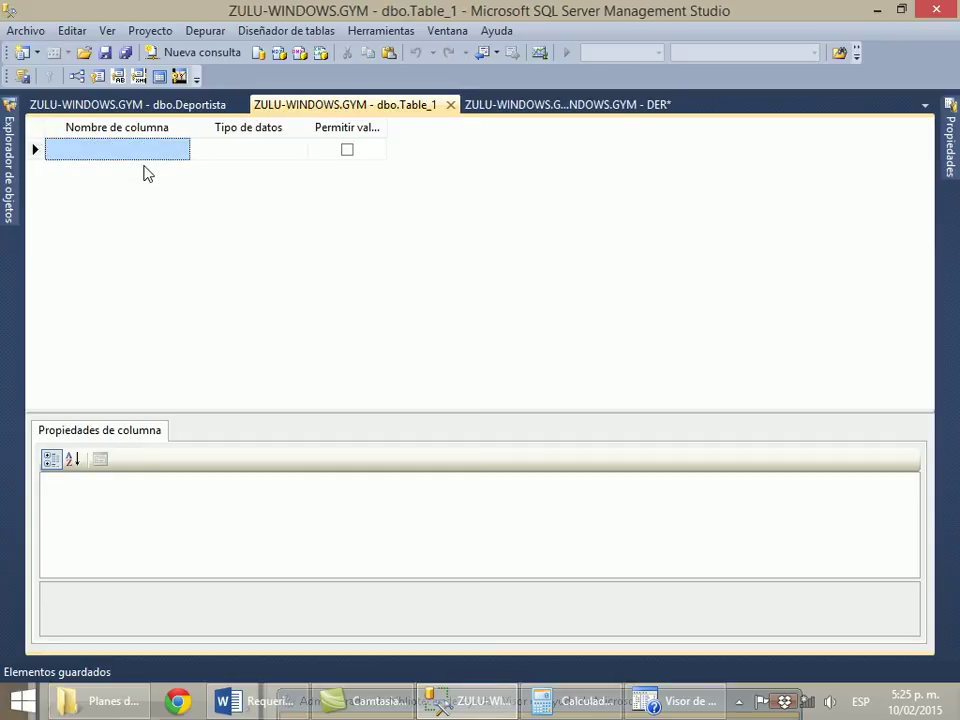
left_click(90, 151)
type("Unchecked")
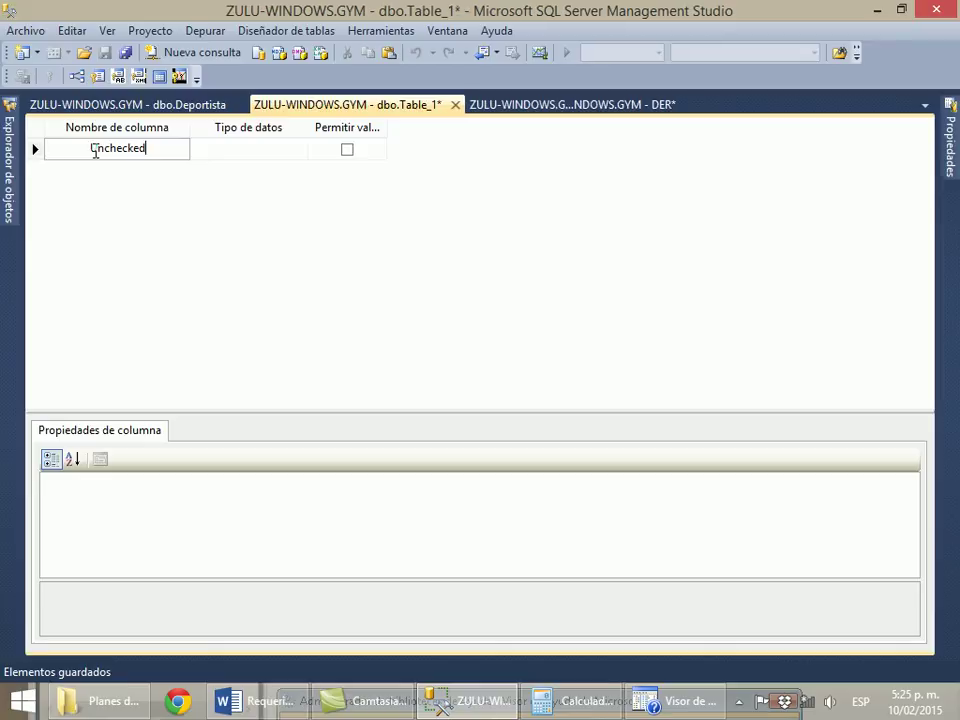
type("z")
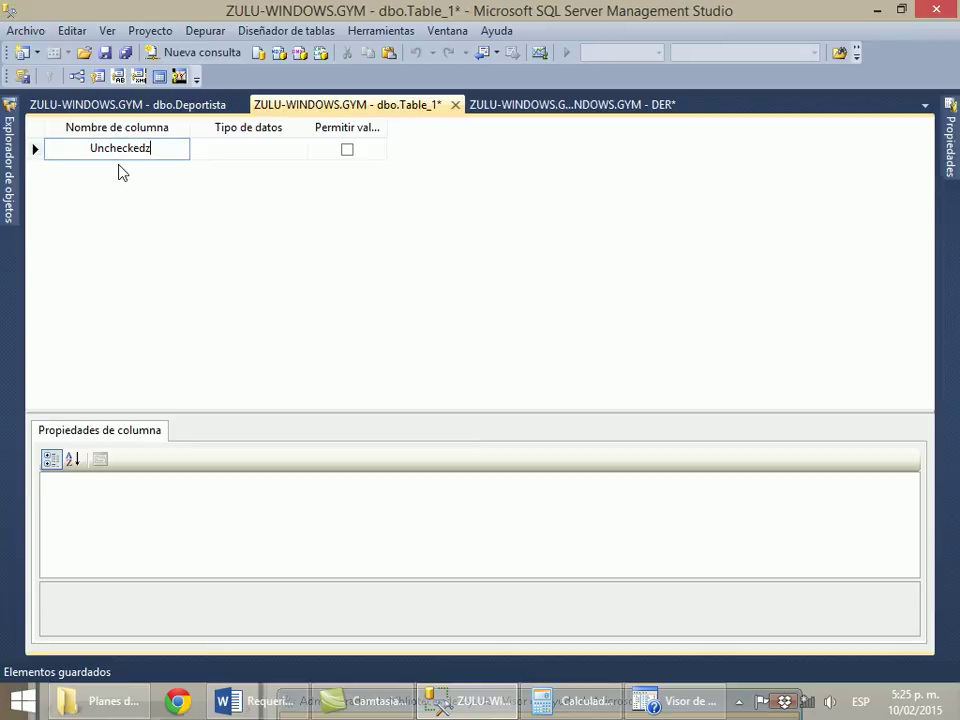
key("ctrl+z")
Paste all of the Deportista table's column rows into the new table's design.
left_click(54, 105)
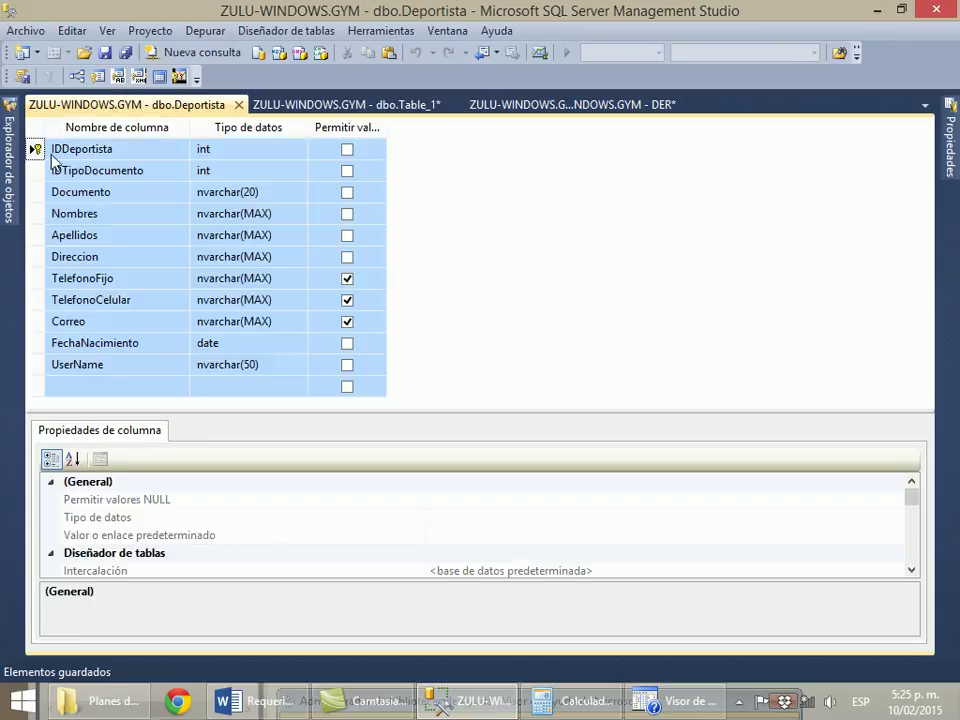
left_click(352, 105)
mouse_move(8, 158)
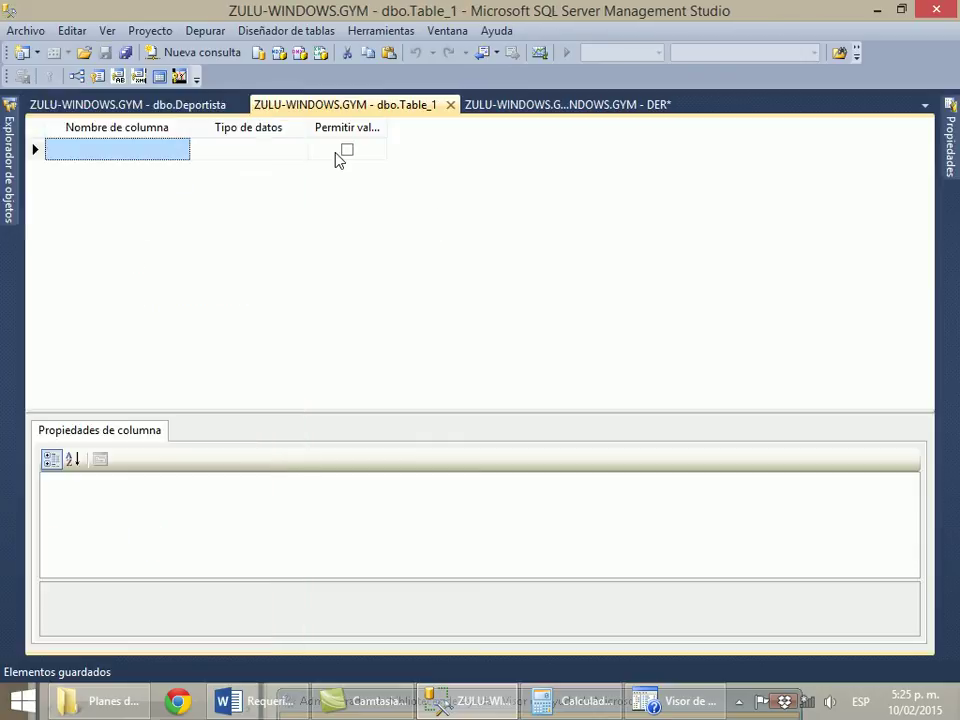
left_click(32, 131)
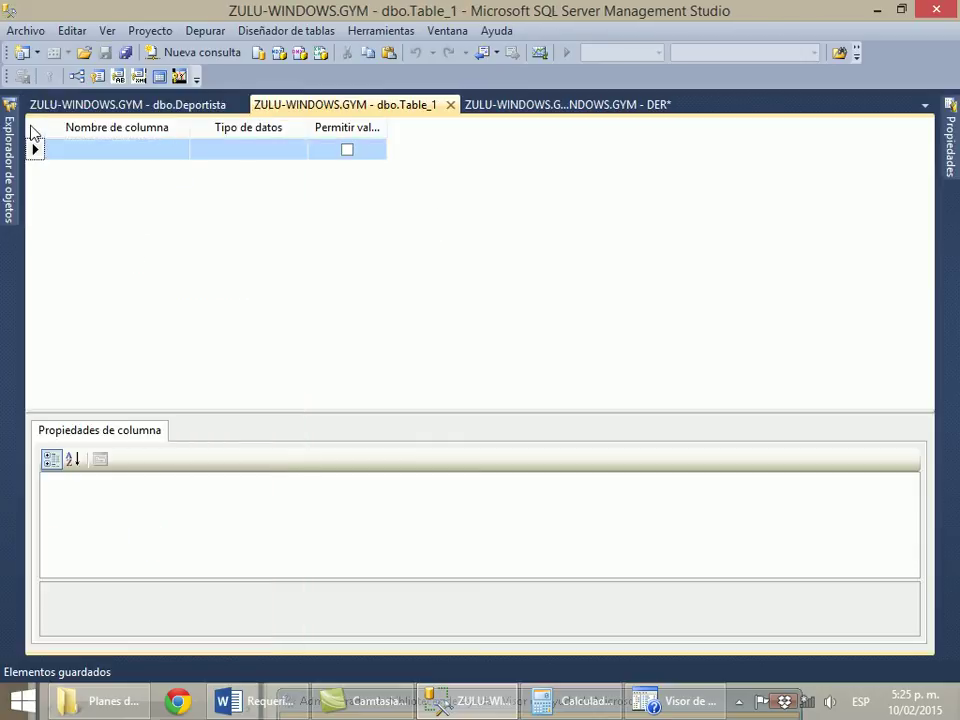
key("ctrl+v")
Rename the new table's IDDeportista column to IDEntrenador.
left_click(141, 152)
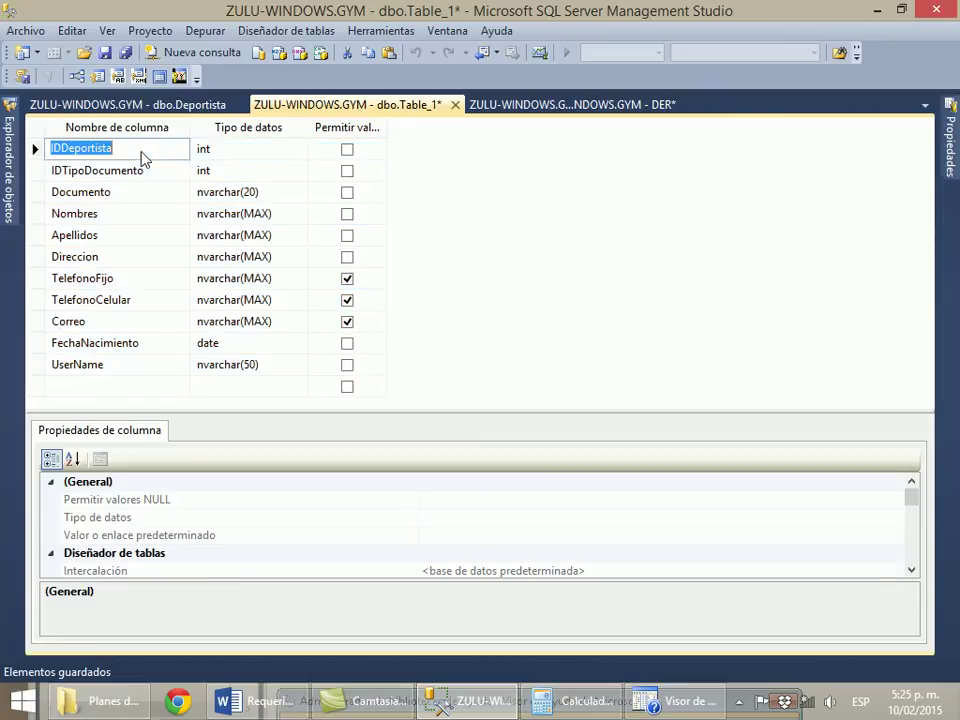
key("Tab")
left_click(56, 148)
left_click(63, 148)
key("shift+Right")
key("shift+Right")
key("shift+Right")
key("shift+Right")
key("shift+Right")
key("shift+Right")
key("shift+Right")
key("shift+Right")
type("Entrena")
key("BackSpace")
type("nador")
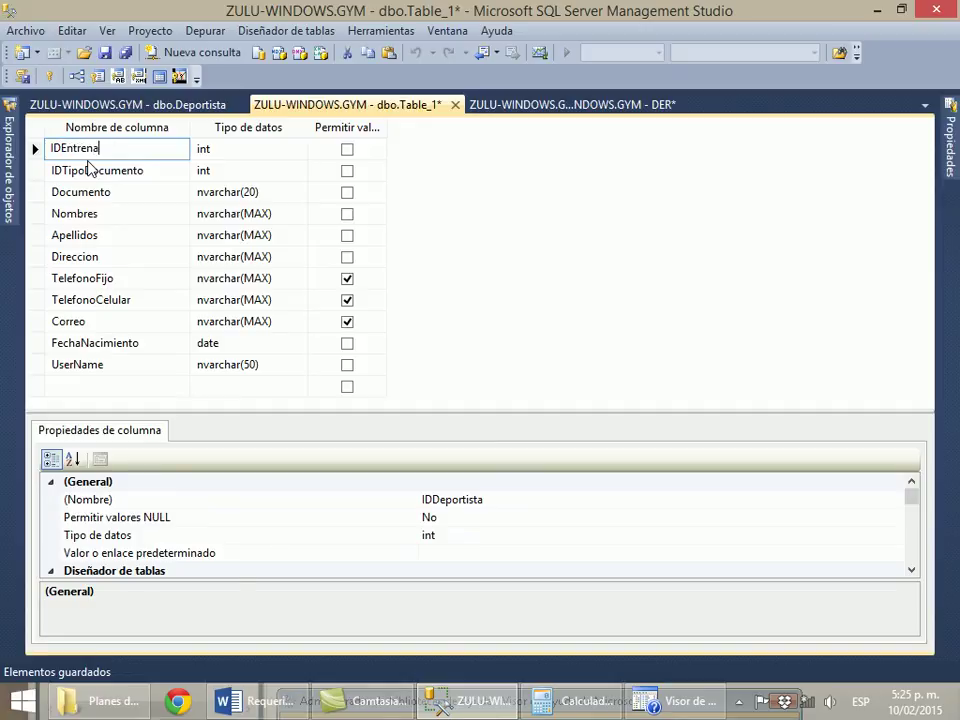
Turn on the identity specification for the new table's IDTipoDocumento column.
left_click(270, 152)
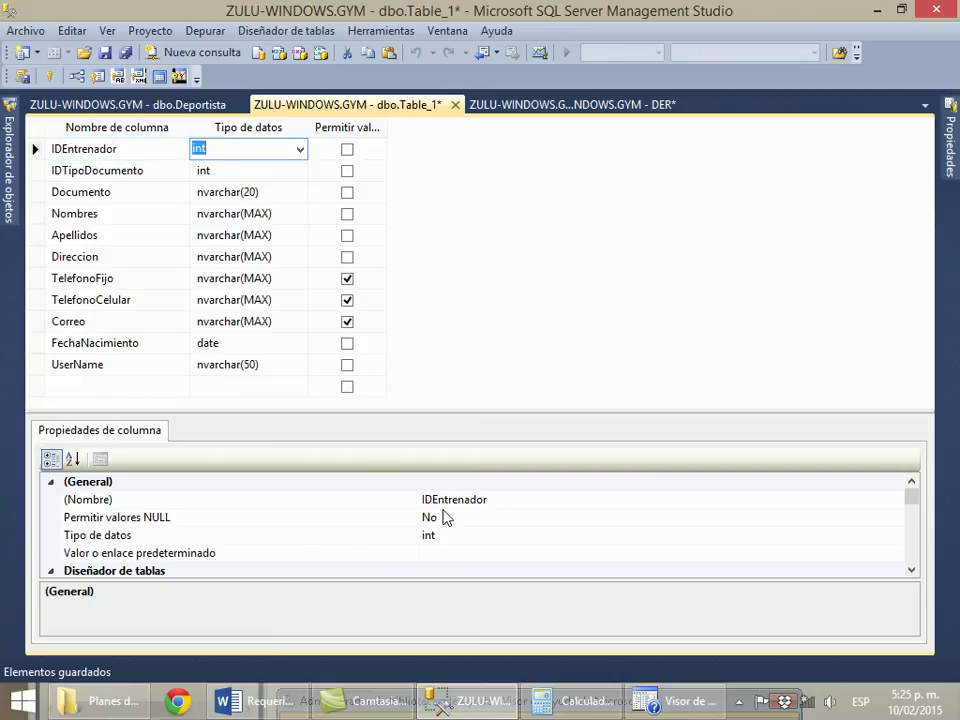
key("Down")
left_click(911, 570)
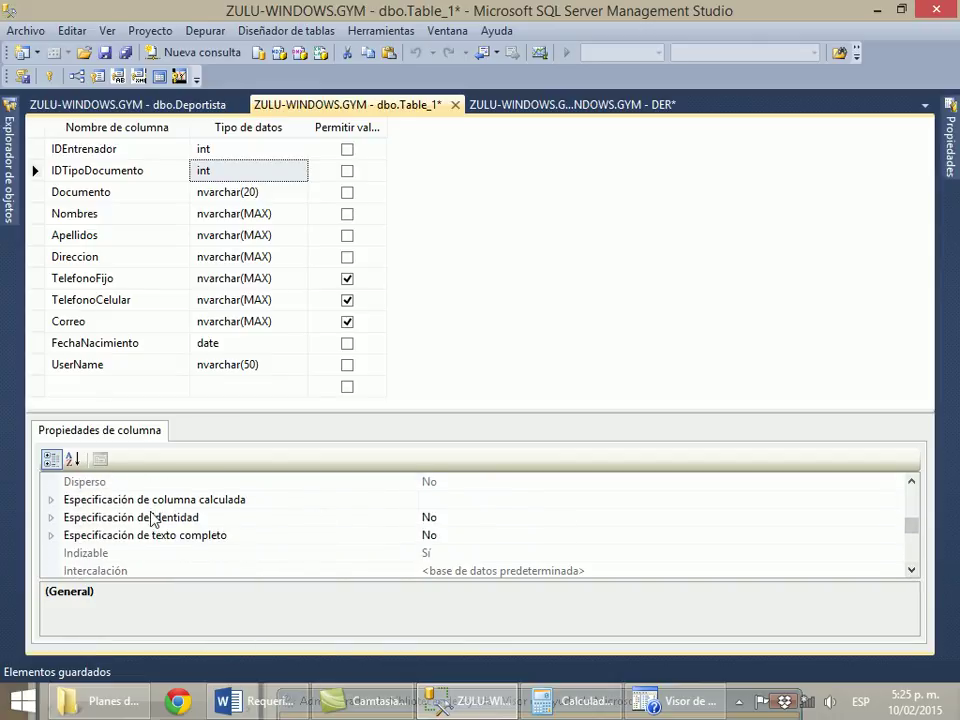
left_click(56, 519)
left_click(52, 518)
double_click(105, 537)
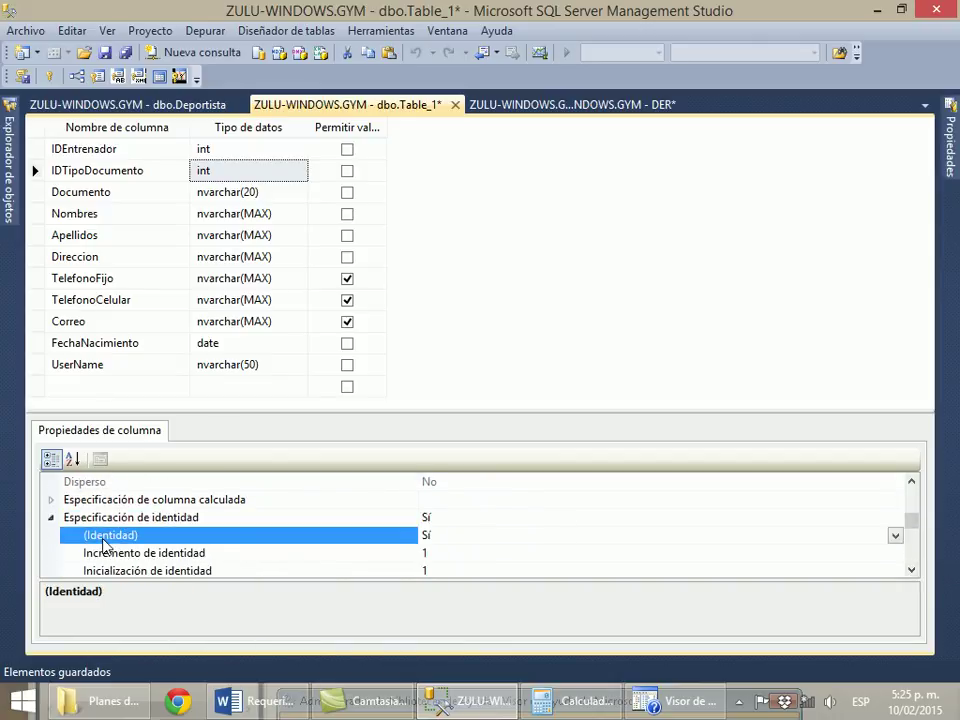
Review the new table's column list from IDEntrenador down to UserName.
left_click(125, 150)
left_click(135, 172)
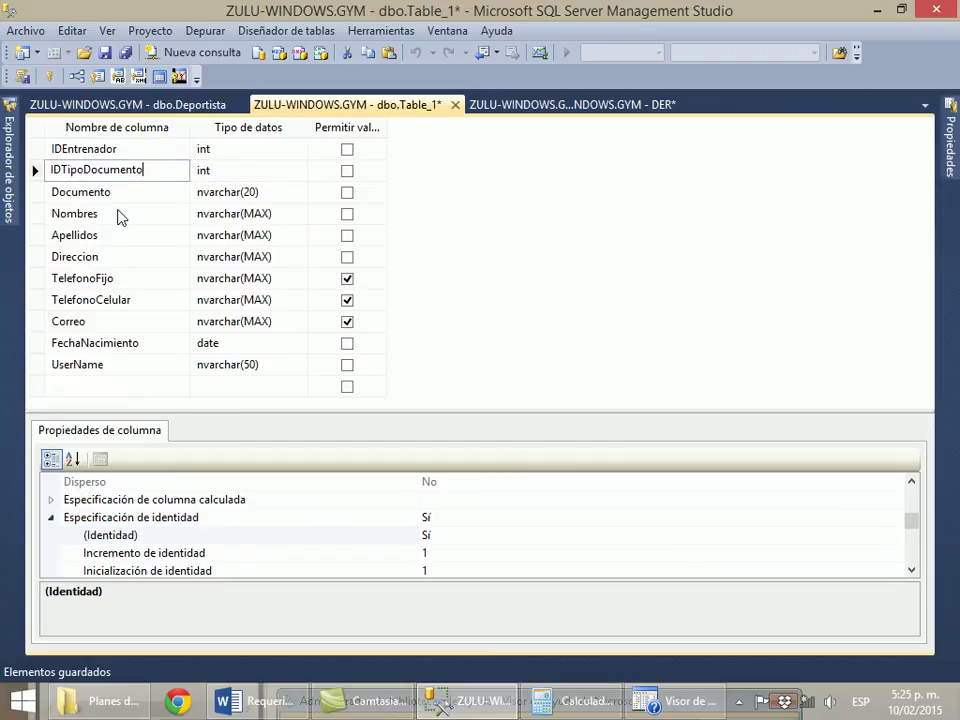
left_click(127, 195)
left_click(118, 215)
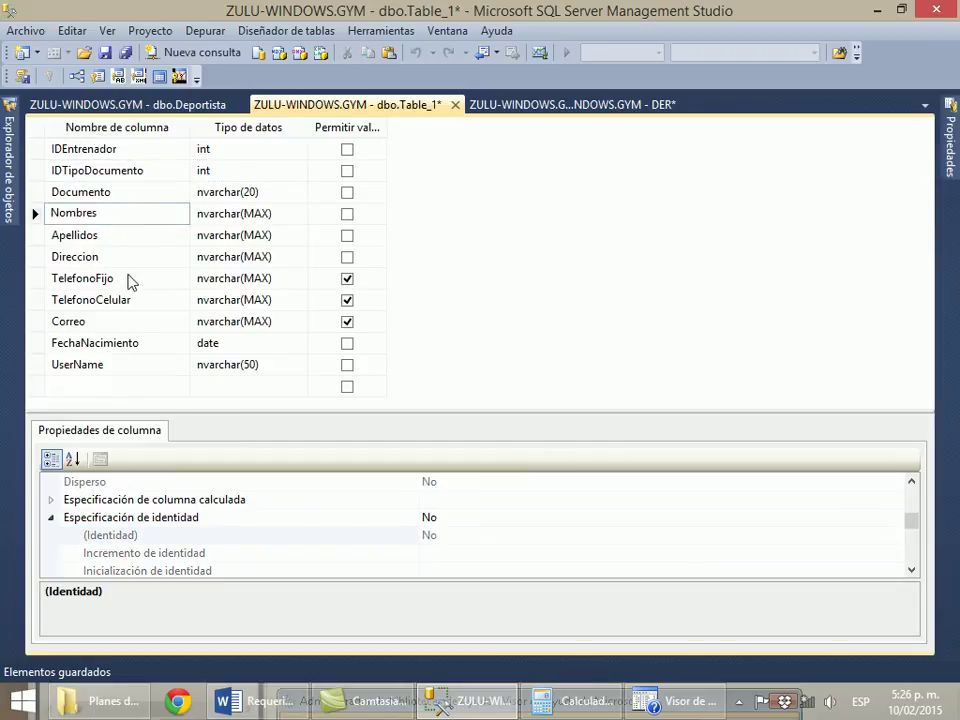
left_click(145, 365)
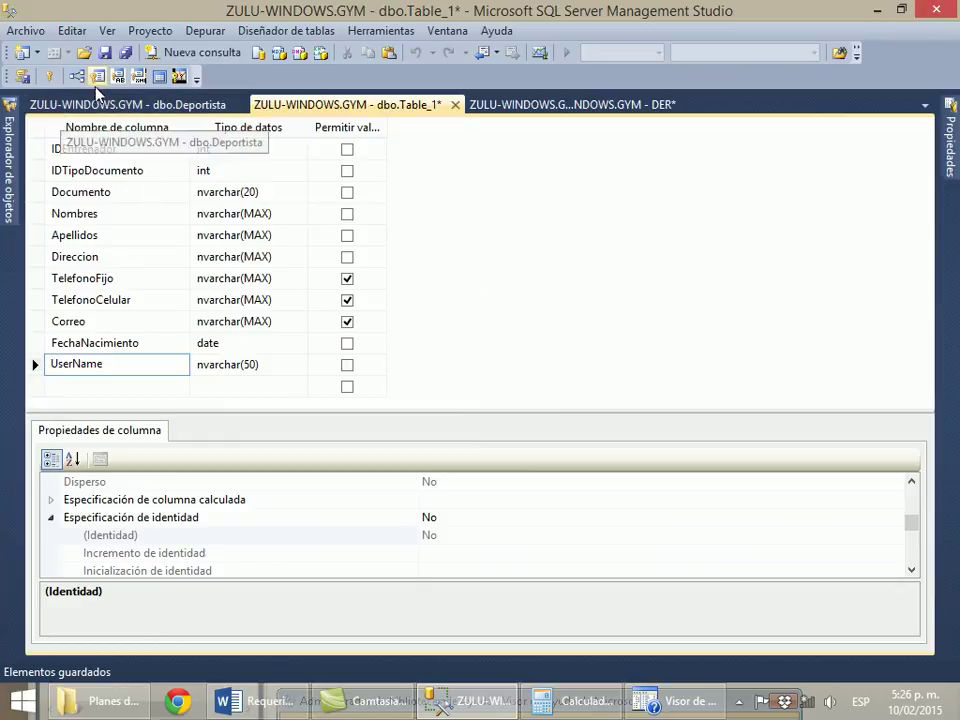
Set the IDEntrenador column as the new table's primary key.
left_click(50, 77)
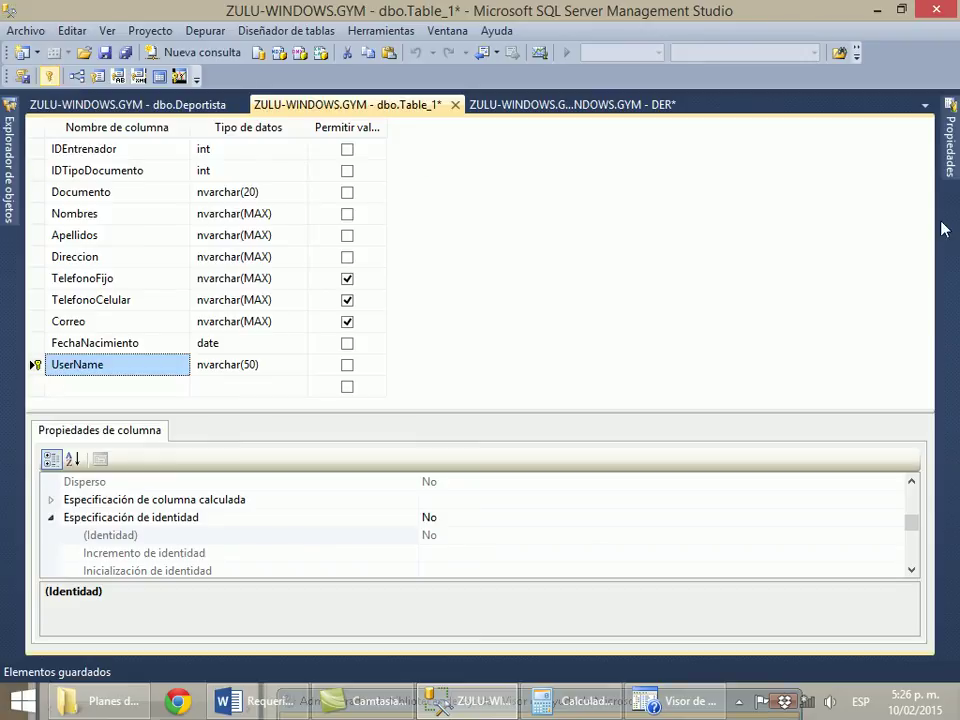
left_click(36, 149)
left_click(50, 77)
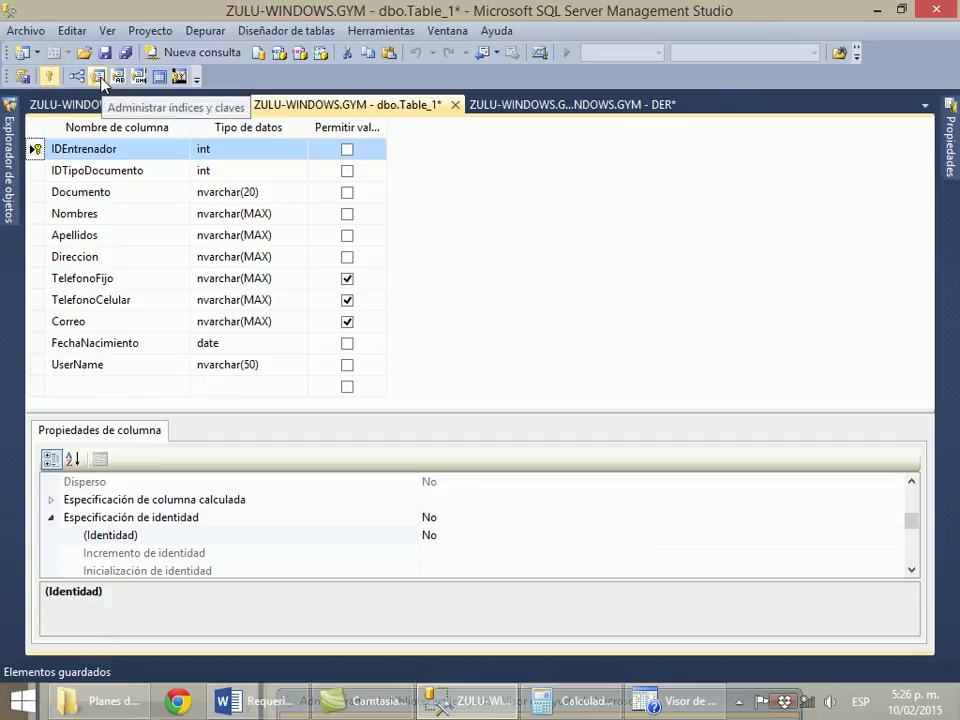
Open the new table's indexes and keys and rename its primary key, entering PK_IDEntren.
left_click(98, 77)
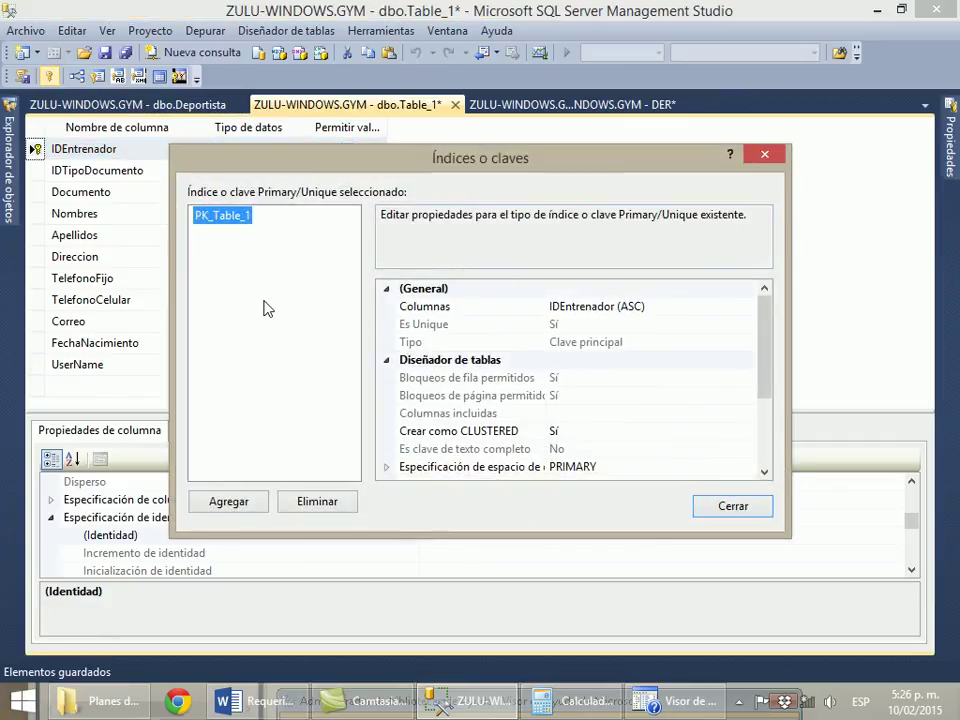
left_click_drag(768, 374, 750, 444)
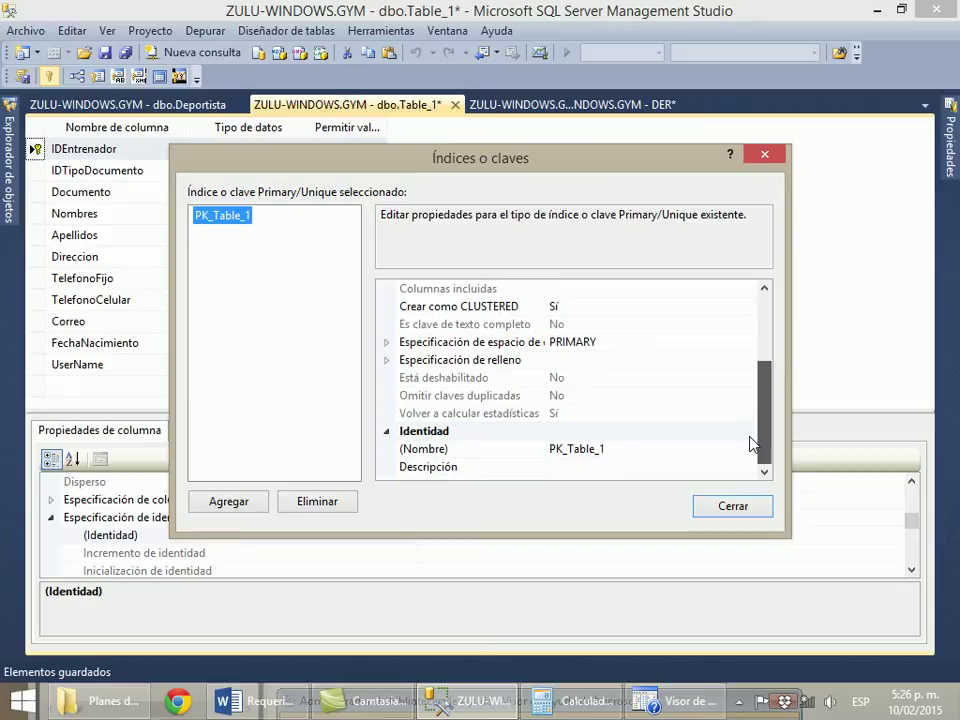
left_click(664, 448)
key("BackSpace")
key("BackSpace")
key("BackSpace")
key("BackSpace")
key("BackSpace")
key("BackSpace")
key("BackSpace")
type("IDEn")
key("BackSpace")
key("BackSpace")
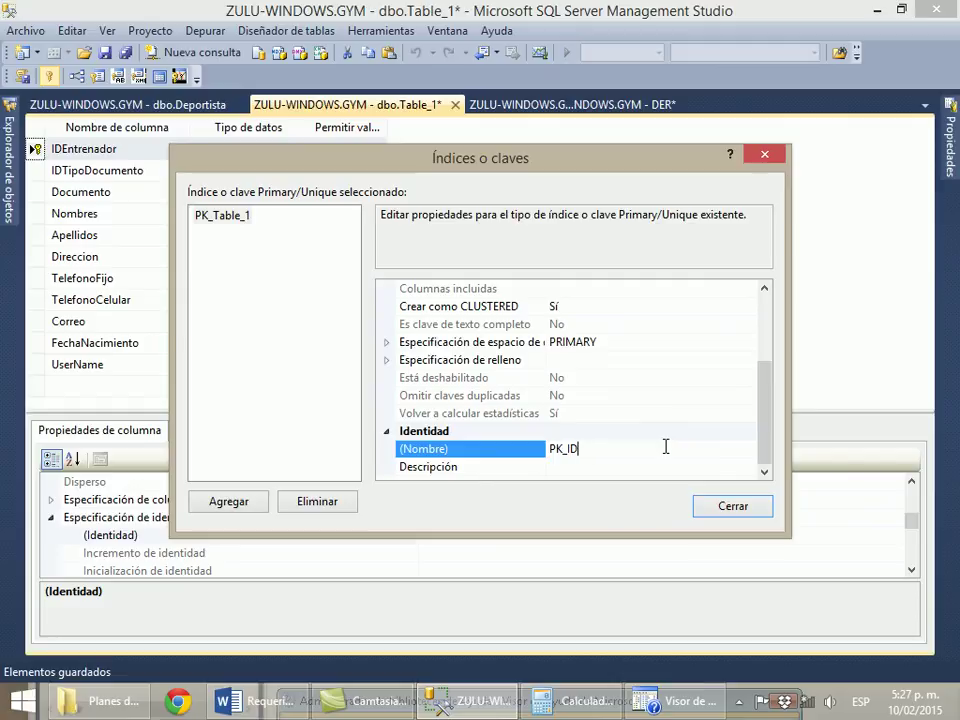
type("Entren")
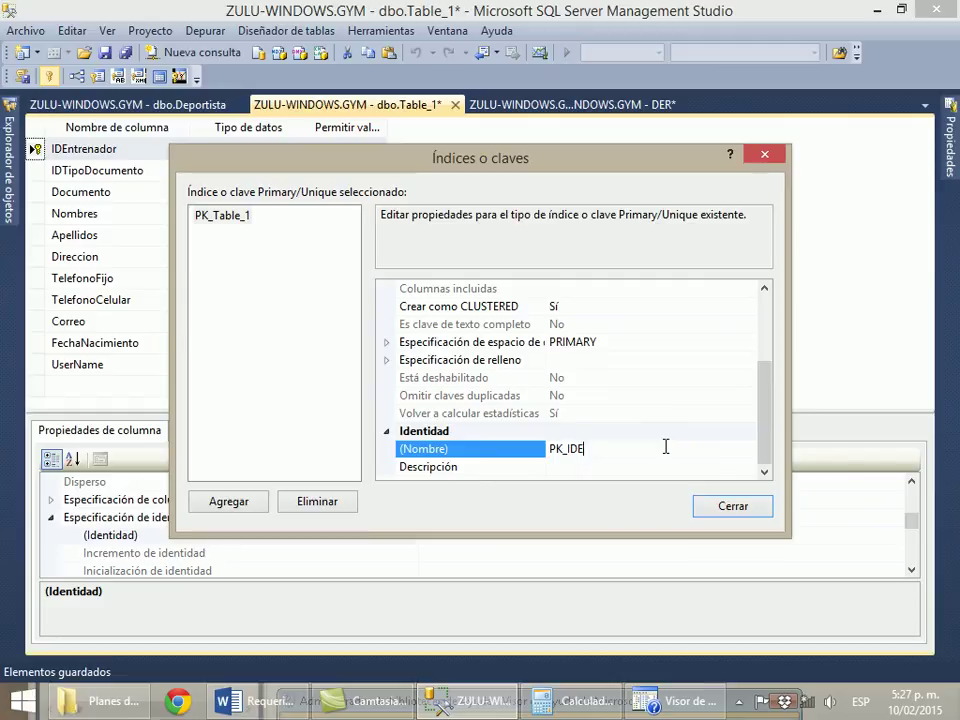